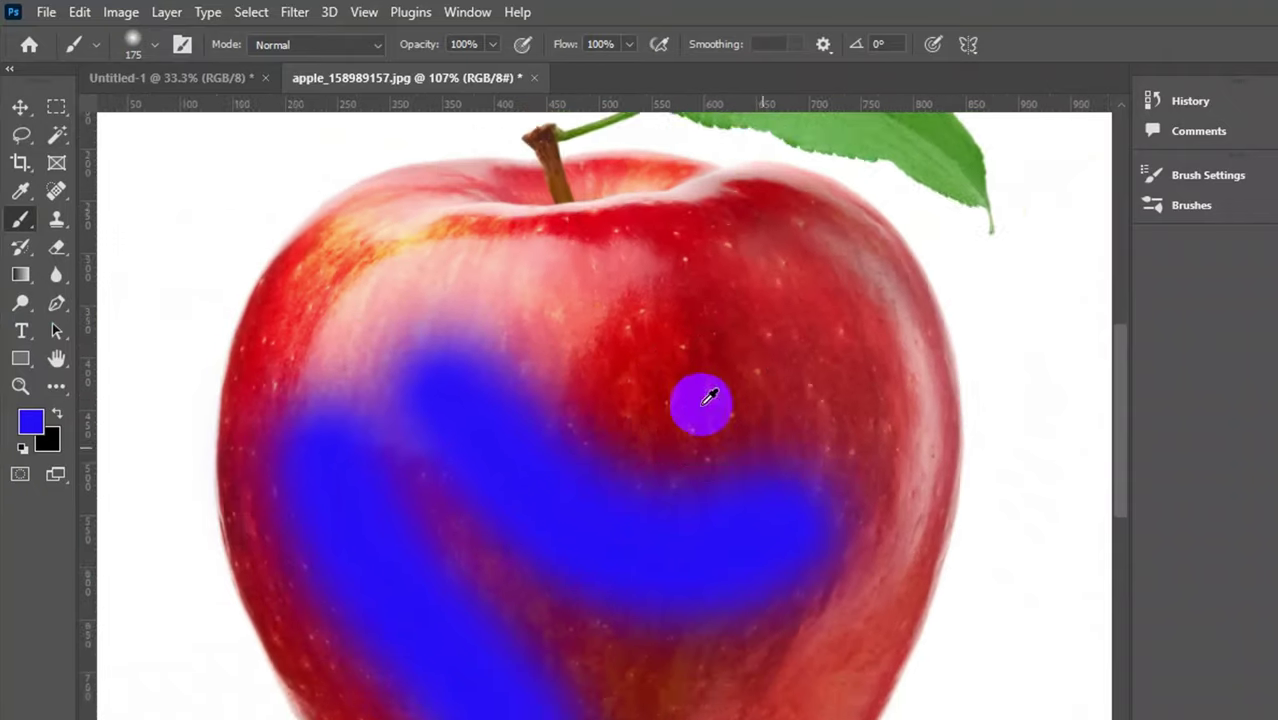
Undo the blue brush strokes painted across the apple.
{"action": "key", "text": "ctrl+z"}
{"action": "key", "text": "ctrl+z"}
{"action": "key", "text": "ctrl+z"}
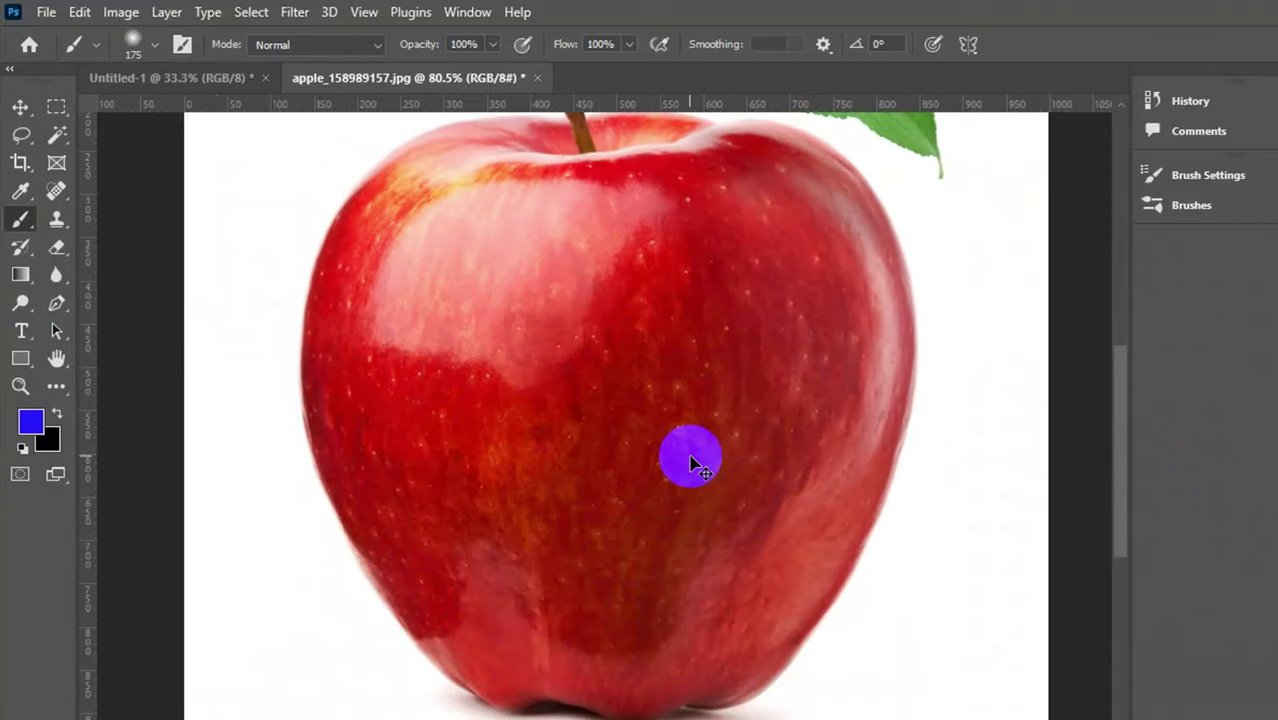
Recolour the red apple blue with the Color Replacement tool, enlarging the brush to 175 px.
{"action": "left_click", "coordinate": [31, 223]}
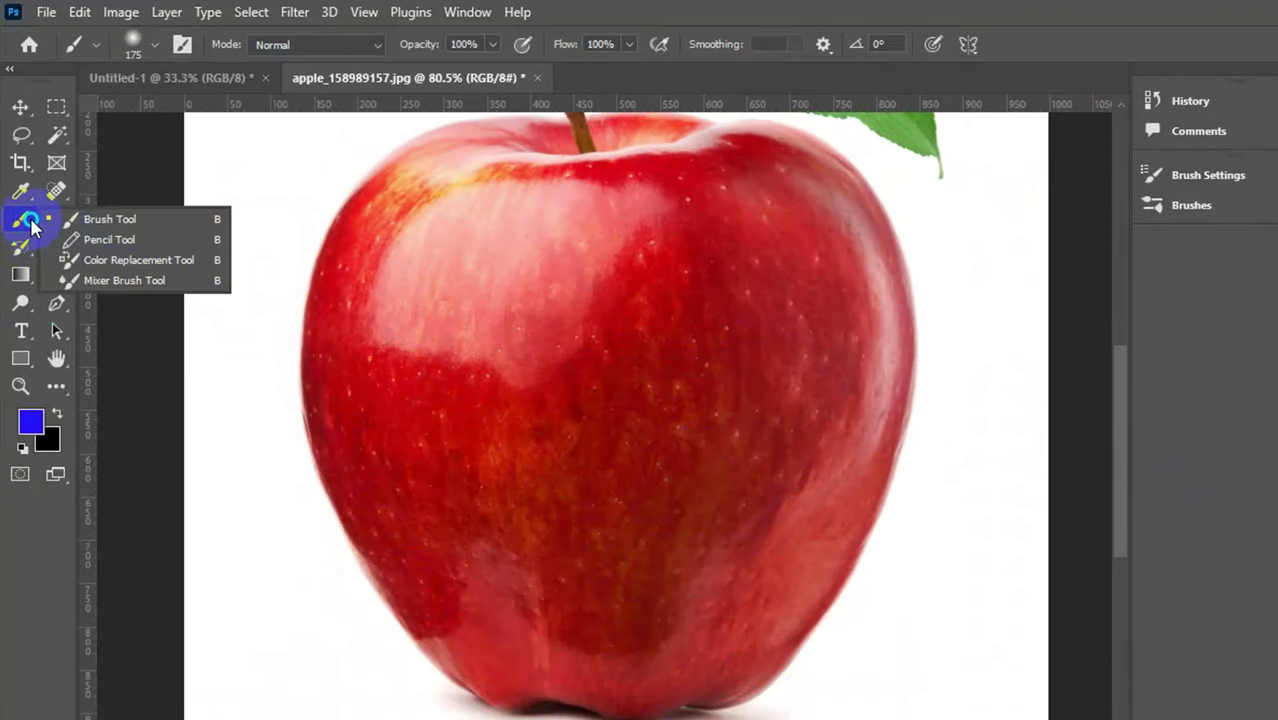
{"action": "left_click", "coordinate": [142, 262]}
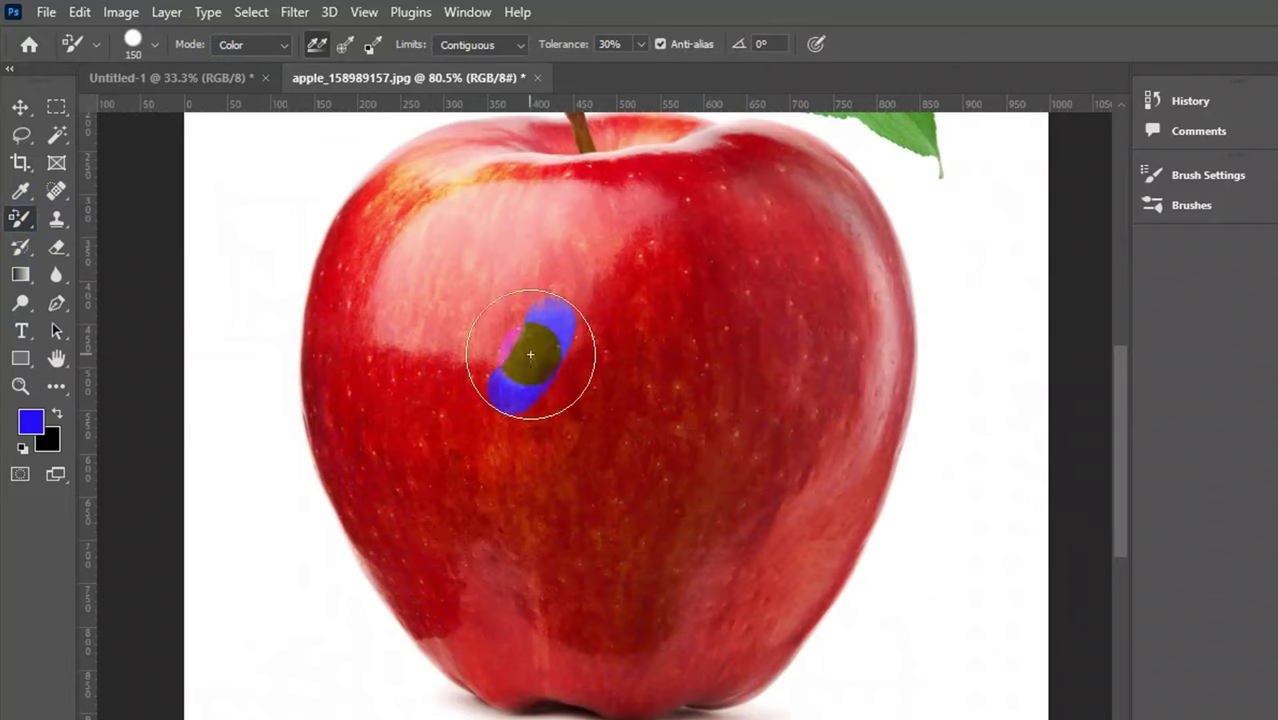
{"action": "mouse_move", "coordinate": [530, 354]}
{"action": "left_mouse_down"}
{"action": "mouse_move", "coordinate": [526, 303]}
{"action": "mouse_move", "coordinate": [572, 256]}
{"action": "mouse_move", "coordinate": [664, 247]}
{"action": "mouse_move", "coordinate": [427, 244]}
{"action": "mouse_move", "coordinate": [385, 298]}
{"action": "mouse_move", "coordinate": [401, 489]}
{"action": "mouse_move", "coordinate": [365, 386]}
{"action": "mouse_move", "coordinate": [357, 294]}
{"action": "mouse_move", "coordinate": [376, 239]}
{"action": "mouse_move", "coordinate": [443, 561]}
{"action": "mouse_move", "coordinate": [632, 628]}
{"action": "mouse_move", "coordinate": [691, 627]}
{"action": "mouse_move", "coordinate": [536, 668]}
{"action": "mouse_move", "coordinate": [460, 636]}
{"action": "mouse_move", "coordinate": [643, 484]}
{"action": "mouse_move", "coordinate": [535, 445]}
{"action": "mouse_move", "coordinate": [599, 375]}
{"action": "mouse_move", "coordinate": [509, 391]}
{"action": "mouse_move", "coordinate": [759, 261]}
{"action": "mouse_move", "coordinate": [685, 248]}
{"action": "mouse_move", "coordinate": [827, 171]}
{"action": "mouse_move", "coordinate": [789, 171]}
{"action": "mouse_move", "coordinate": [884, 237]}
{"action": "mouse_move", "coordinate": [870, 405]}
{"action": "mouse_move", "coordinate": [702, 692]}
{"action": "mouse_move", "coordinate": [832, 366]}
{"action": "mouse_move", "coordinate": [863, 323]}
{"action": "mouse_move", "coordinate": [656, 477]}
{"action": "mouse_move", "coordinate": [563, 325]}
{"action": "mouse_move", "coordinate": [481, 485]}
{"action": "mouse_move", "coordinate": [349, 472]}
{"action": "mouse_move", "coordinate": [316, 373]}
{"action": "mouse_move", "coordinate": [356, 571]}
{"action": "mouse_move", "coordinate": [434, 623]}
{"action": "mouse_move", "coordinate": [444, 602]}
{"action": "mouse_move", "coordinate": [352, 553]}
{"action": "mouse_move", "coordinate": [410, 648]}
{"action": "mouse_move", "coordinate": [512, 350]}
{"action": "mouse_move", "coordinate": [548, 437]}
{"action": "mouse_move", "coordinate": [586, 312]}
{"action": "left_mouse_up"}
{"action": "key", "text": "]"}
{"action": "scroll", "coordinate": [602, 379], "scroll_direction": "up", "scroll_amount": 2}
{"action": "mouse_move", "coordinate": [433, 447]}
{"action": "left_mouse_down"}
{"action": "mouse_move", "coordinate": [377, 397]}
{"action": "mouse_move", "coordinate": [390, 277]}
{"action": "mouse_move", "coordinate": [526, 229]}
{"action": "mouse_move", "coordinate": [624, 228]}
{"action": "mouse_move", "coordinate": [508, 259]}
{"action": "mouse_move", "coordinate": [620, 263]}
{"action": "mouse_move", "coordinate": [505, 233]}
{"action": "mouse_move", "coordinate": [451, 242]}
{"action": "mouse_move", "coordinate": [313, 358]}
{"action": "mouse_move", "coordinate": [355, 285]}
{"action": "mouse_move", "coordinate": [411, 267]}
{"action": "mouse_move", "coordinate": [575, 262]}
{"action": "mouse_move", "coordinate": [529, 277]}
{"action": "mouse_move", "coordinate": [757, 226]}
{"action": "mouse_move", "coordinate": [629, 414]}
{"action": "mouse_move", "coordinate": [570, 412]}
{"action": "mouse_move", "coordinate": [552, 485]}
{"action": "mouse_move", "coordinate": [566, 565]}
{"action": "mouse_move", "coordinate": [542, 539]}
{"action": "mouse_move", "coordinate": [532, 485]}
{"action": "mouse_move", "coordinate": [588, 395]}
{"action": "mouse_move", "coordinate": [548, 434]}
{"action": "mouse_move", "coordinate": [527, 485]}
{"action": "mouse_move", "coordinate": [472, 344]}
{"action": "mouse_move", "coordinate": [503, 216]}
{"action": "mouse_move", "coordinate": [527, 281]}
{"action": "mouse_move", "coordinate": [535, 526]}
{"action": "left_mouse_up"}
Blend the leftover red outline on the apple into the surrounding blue with the Mixer Brush at size 13.
{"action": "scroll", "coordinate": [565, 457], "scroll_direction": "up", "scroll_amount": 4}
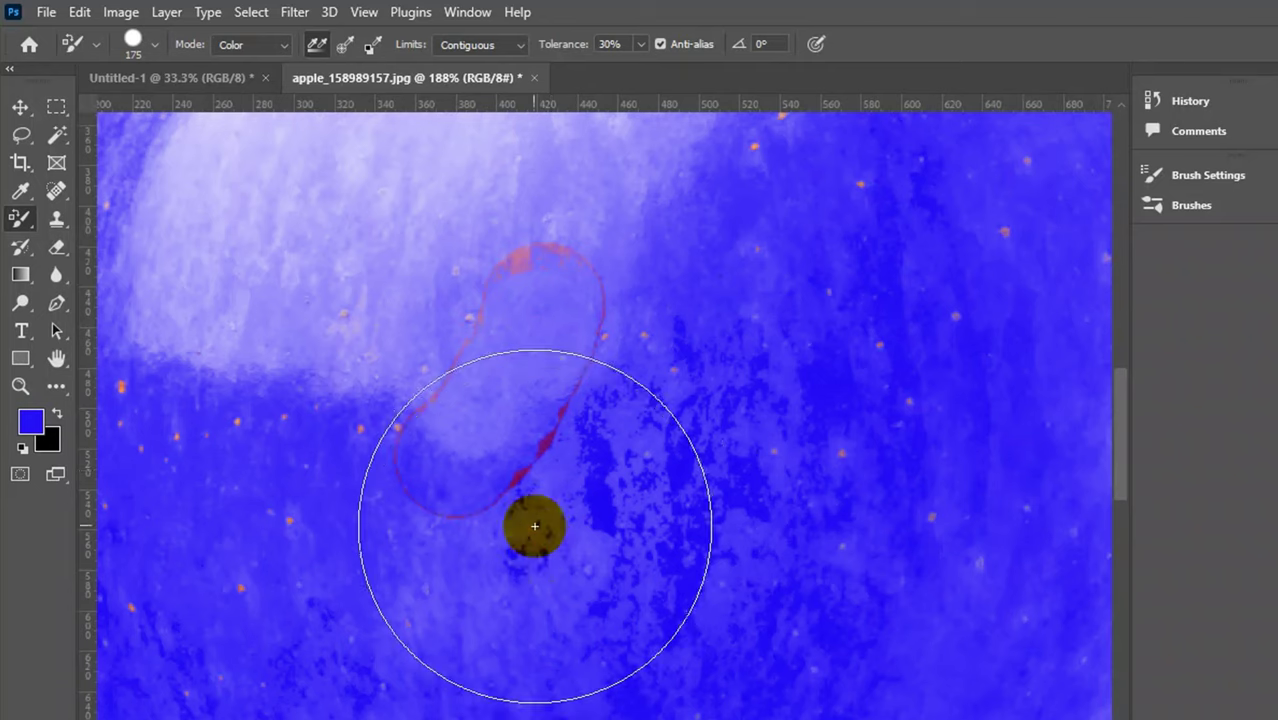
{"action": "right_click", "coordinate": [24, 245]}
{"action": "left_click", "coordinate": [85, 282]}
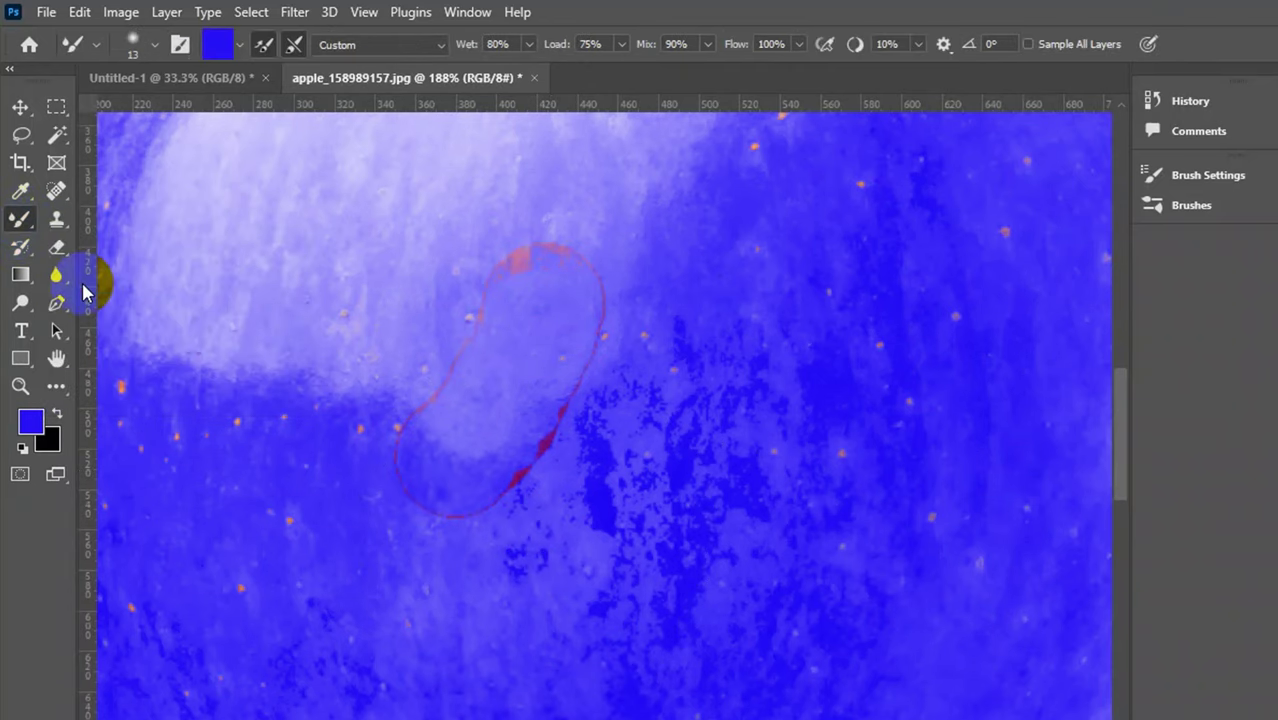
{"action": "scroll", "coordinate": [539, 514], "scroll_direction": "up", "scroll_amount": 5}
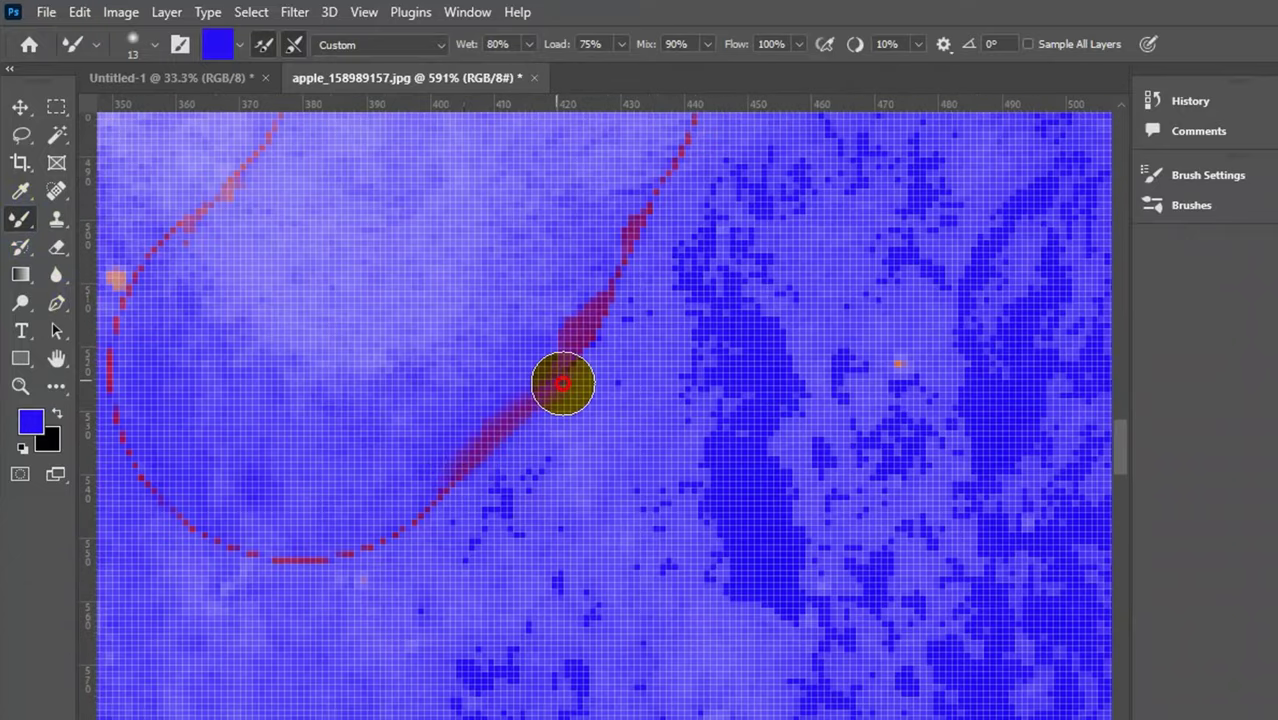
{"action": "scroll", "coordinate": [598, 307], "scroll_direction": "down", "scroll_amount": 3}
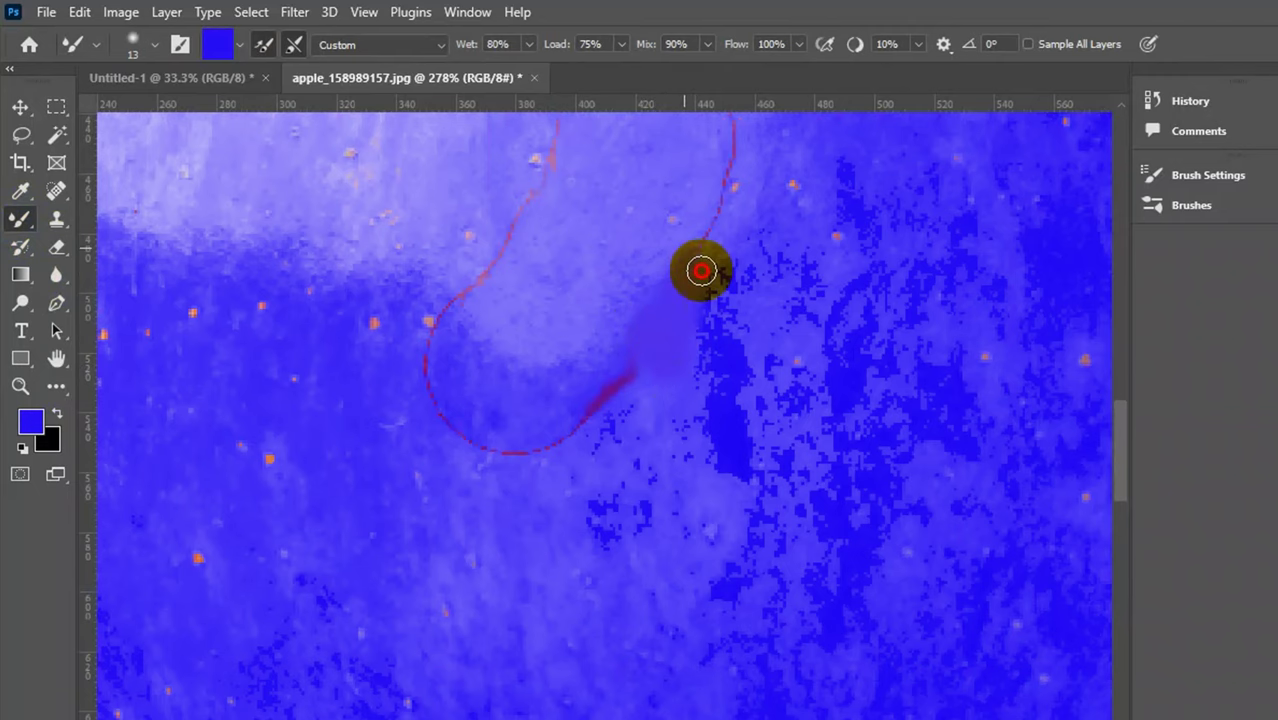
{"action": "scroll", "coordinate": [721, 207], "scroll_direction": "up", "scroll_amount": 2}
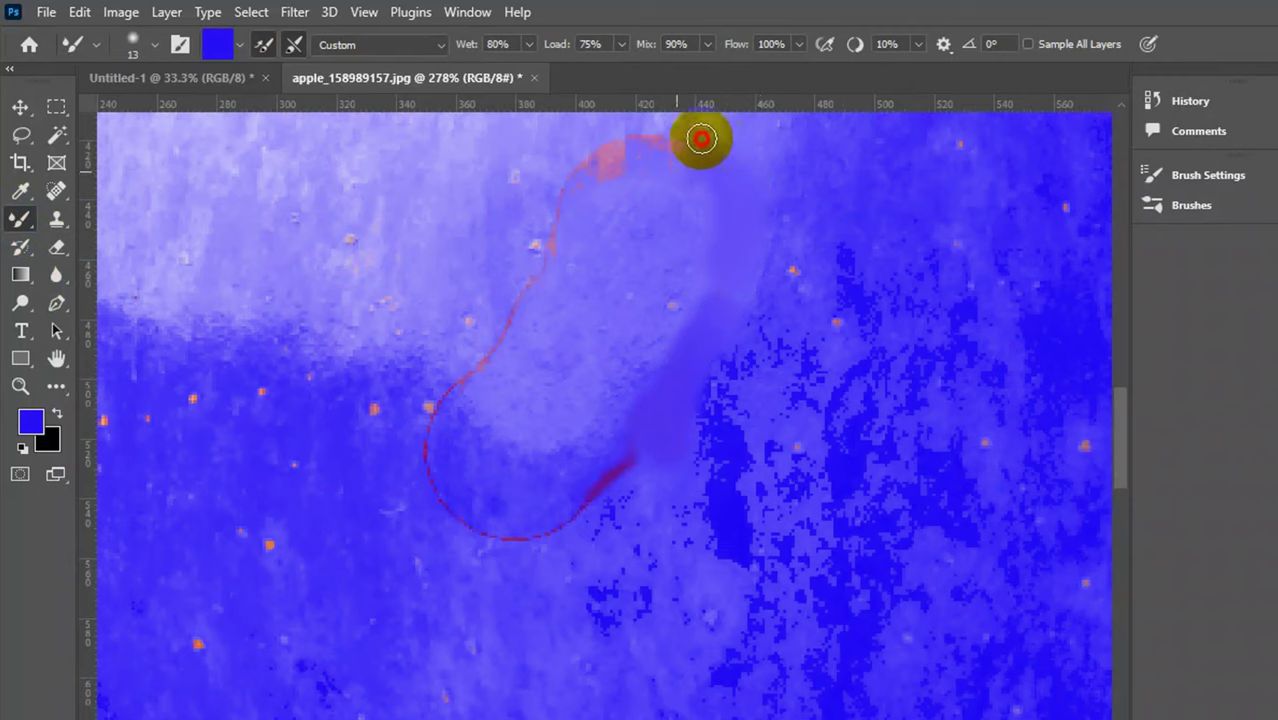
{"action": "mouse_move", "coordinate": [701, 138]}
{"action": "left_mouse_down"}
{"action": "mouse_move", "coordinate": [600, 151]}
{"action": "mouse_move", "coordinate": [602, 201]}
{"action": "mouse_move", "coordinate": [598, 178]}
{"action": "mouse_move", "coordinate": [613, 173]}
{"action": "mouse_move", "coordinate": [597, 215]}
{"action": "mouse_move", "coordinate": [489, 321]}
{"action": "mouse_move", "coordinate": [489, 394]}
{"action": "mouse_move", "coordinate": [471, 401]}
{"action": "mouse_move", "coordinate": [513, 335]}
{"action": "mouse_move", "coordinate": [411, 427]}
{"action": "mouse_move", "coordinate": [448, 531]}
{"action": "mouse_move", "coordinate": [505, 546]}
{"action": "mouse_move", "coordinate": [602, 511]}
{"action": "mouse_move", "coordinate": [638, 468]}
{"action": "mouse_move", "coordinate": [612, 474]}
{"action": "mouse_move", "coordinate": [615, 495]}
{"action": "mouse_move", "coordinate": [554, 488]}
{"action": "mouse_move", "coordinate": [473, 418]}
{"action": "mouse_move", "coordinate": [426, 413]}
{"action": "mouse_move", "coordinate": [433, 403]}
{"action": "mouse_move", "coordinate": [481, 498]}
{"action": "left_mouse_up"}
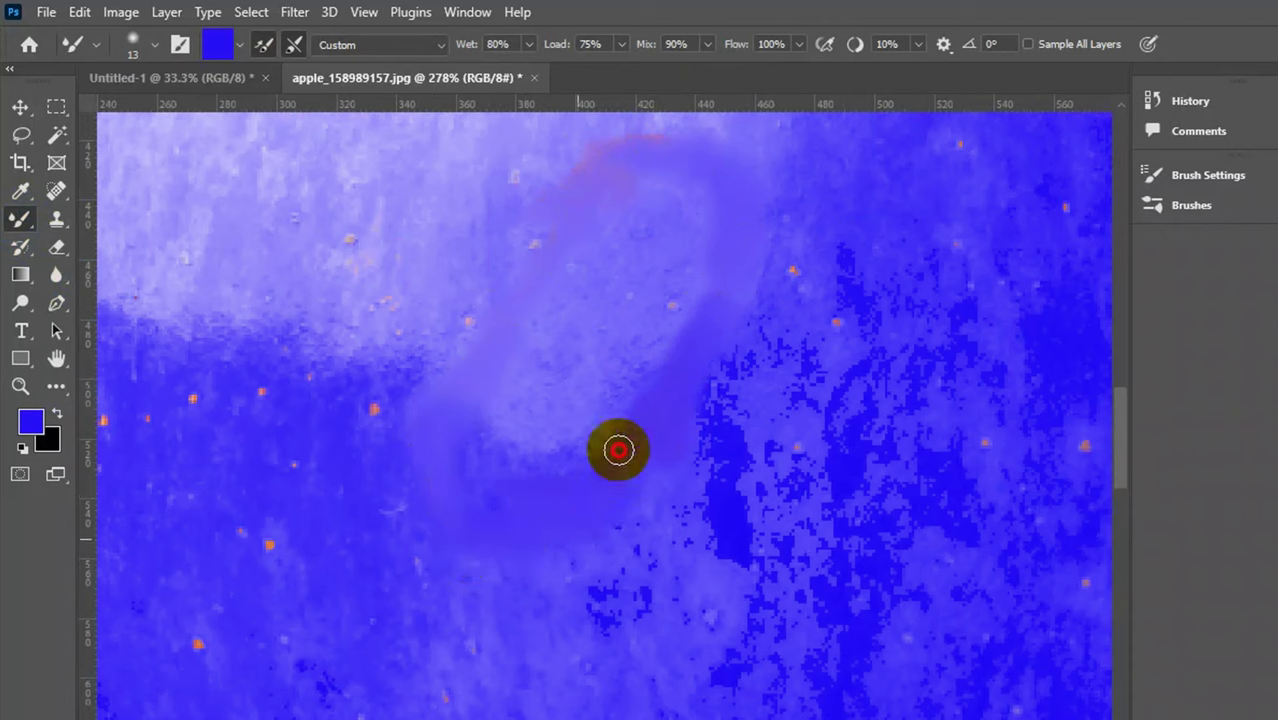
Smear some of the small orange specks on the apple into the blue skin with the Mixer Brush.
{"action": "scroll", "coordinate": [827, 516], "scroll_direction": "down", "scroll_amount": 6}
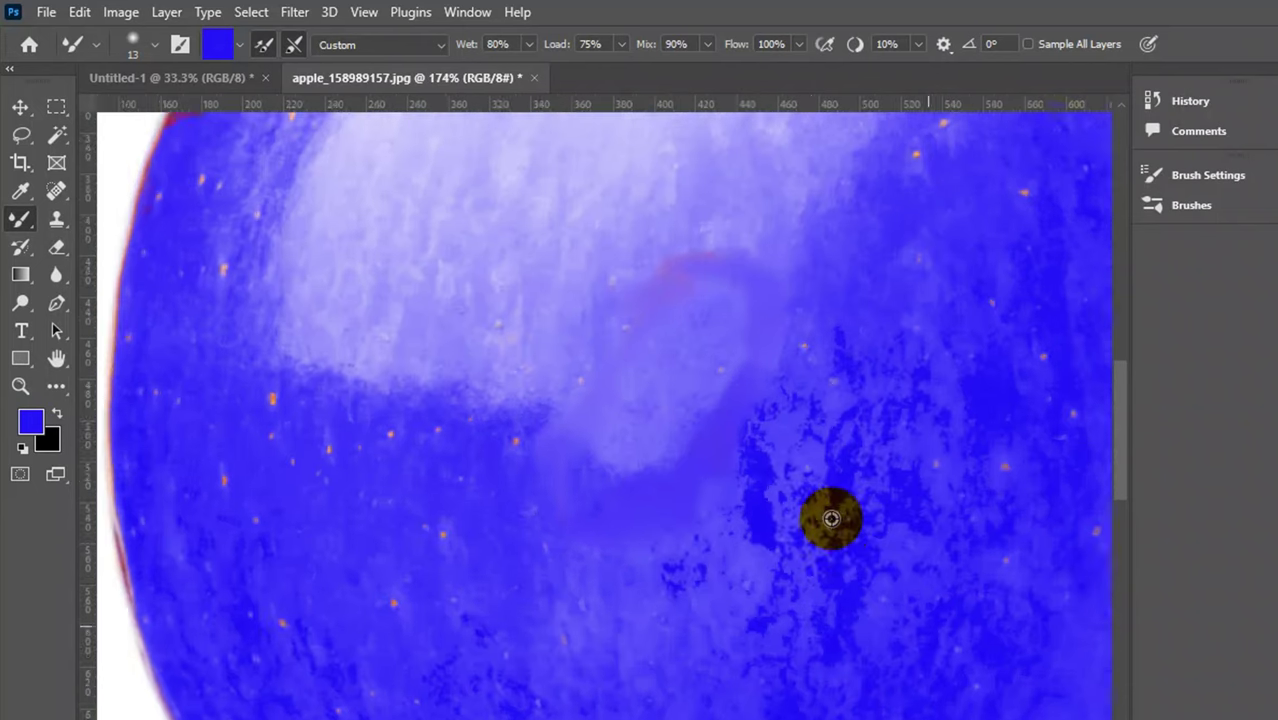
{"action": "scroll", "coordinate": [847, 541], "scroll_direction": "down", "scroll_amount": 2}
{"action": "scroll", "coordinate": [899, 502], "scroll_direction": "up", "scroll_amount": 6}
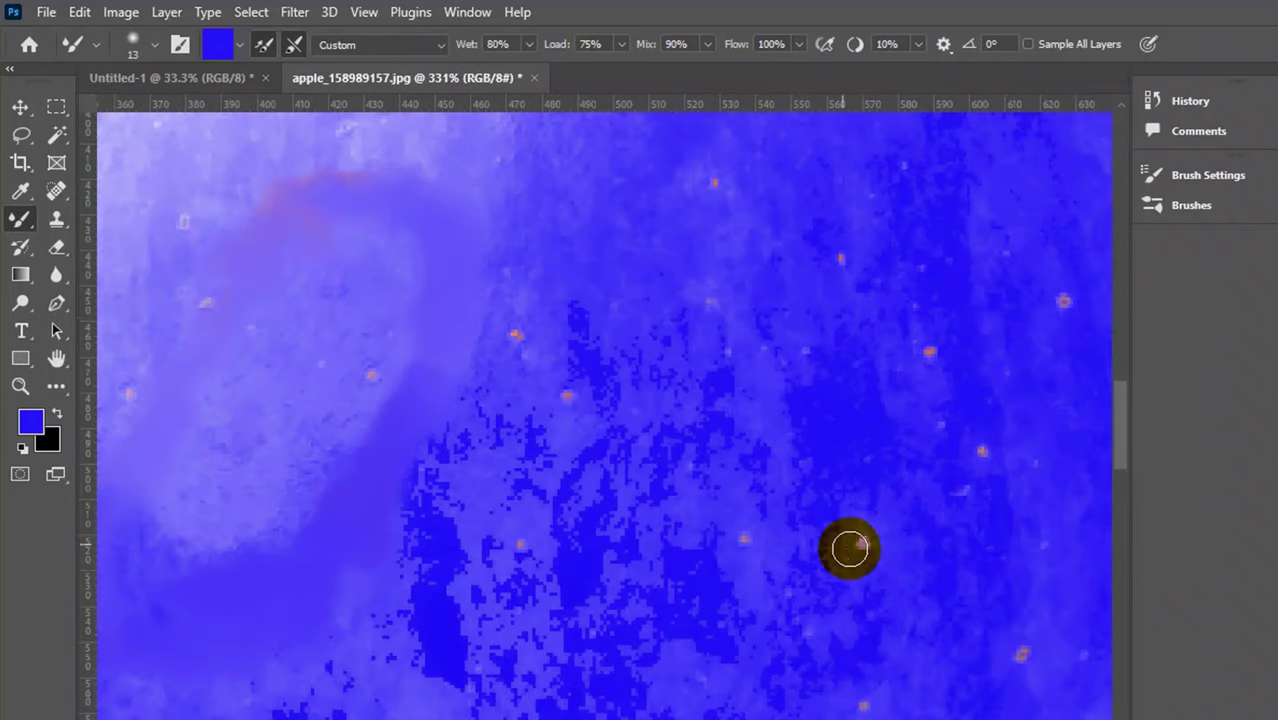
{"action": "left_click", "coordinate": [879, 567]}
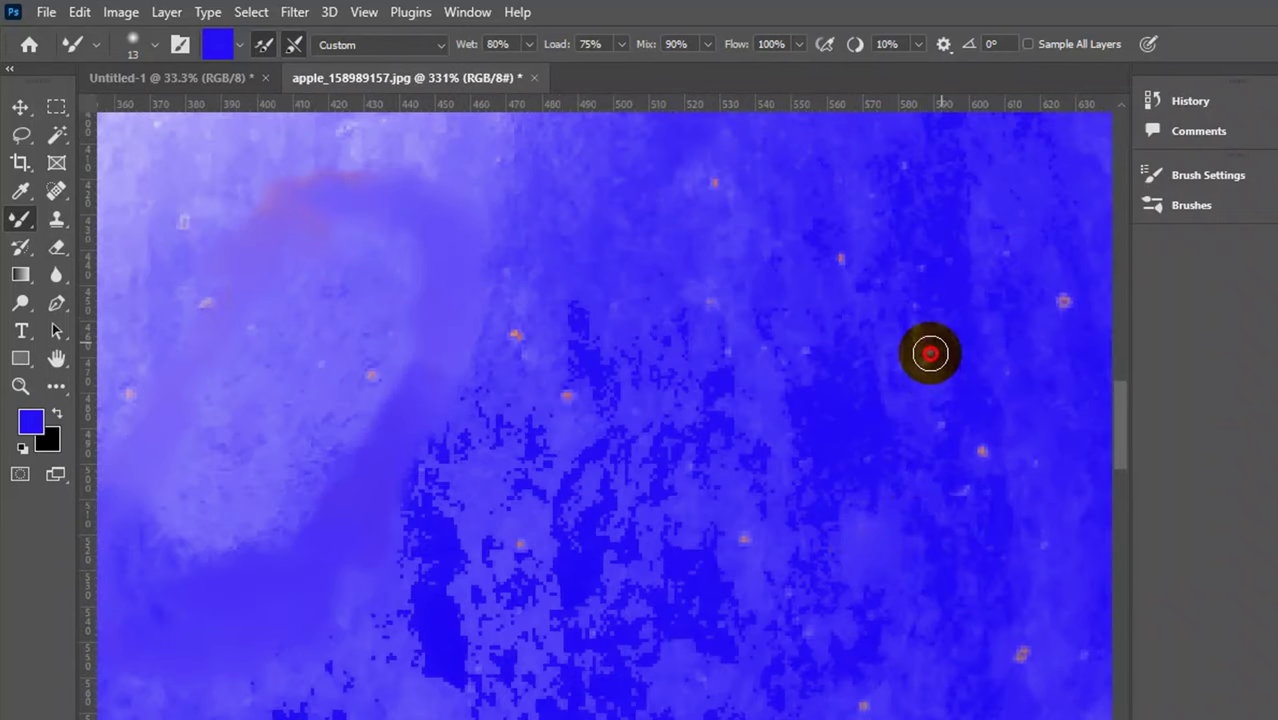
{"action": "scroll", "coordinate": [984, 448], "scroll_direction": "down", "scroll_amount": 2}
Activate the Clone Stamp tool and switch to the Untitled-1 document.
{"action": "left_click", "coordinate": [56, 219]}
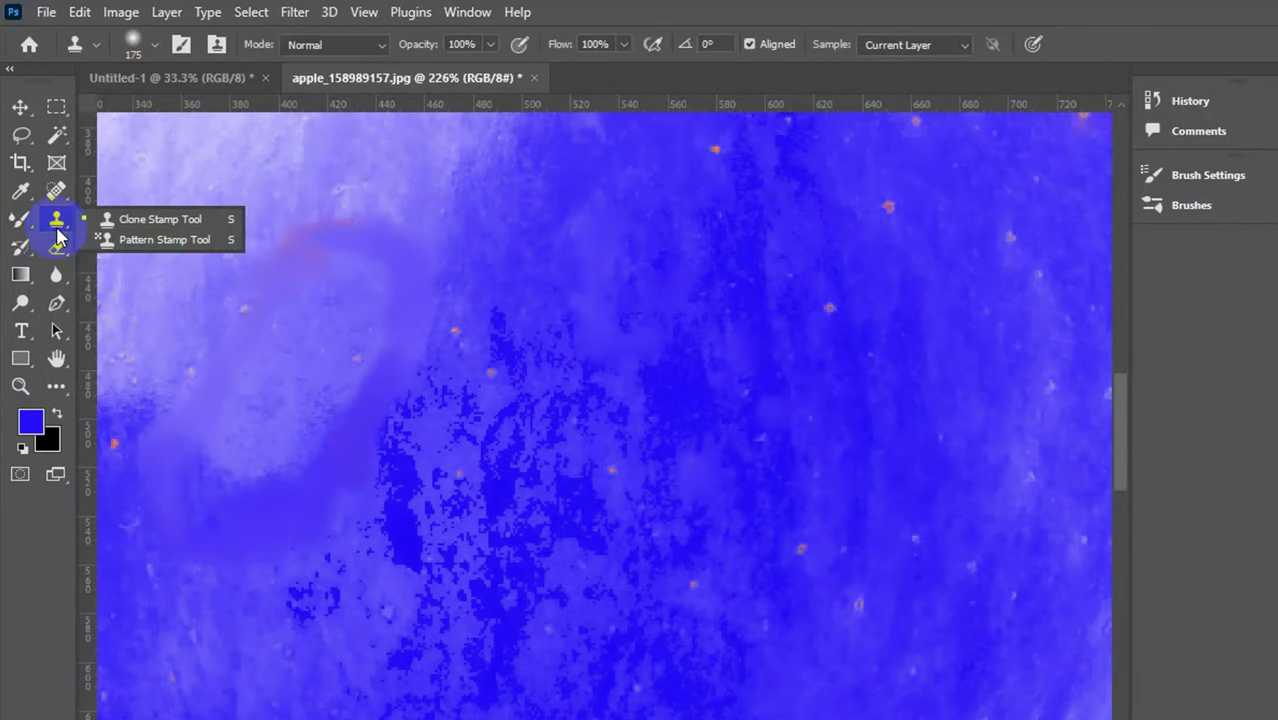
{"action": "left_click", "coordinate": [131, 219]}
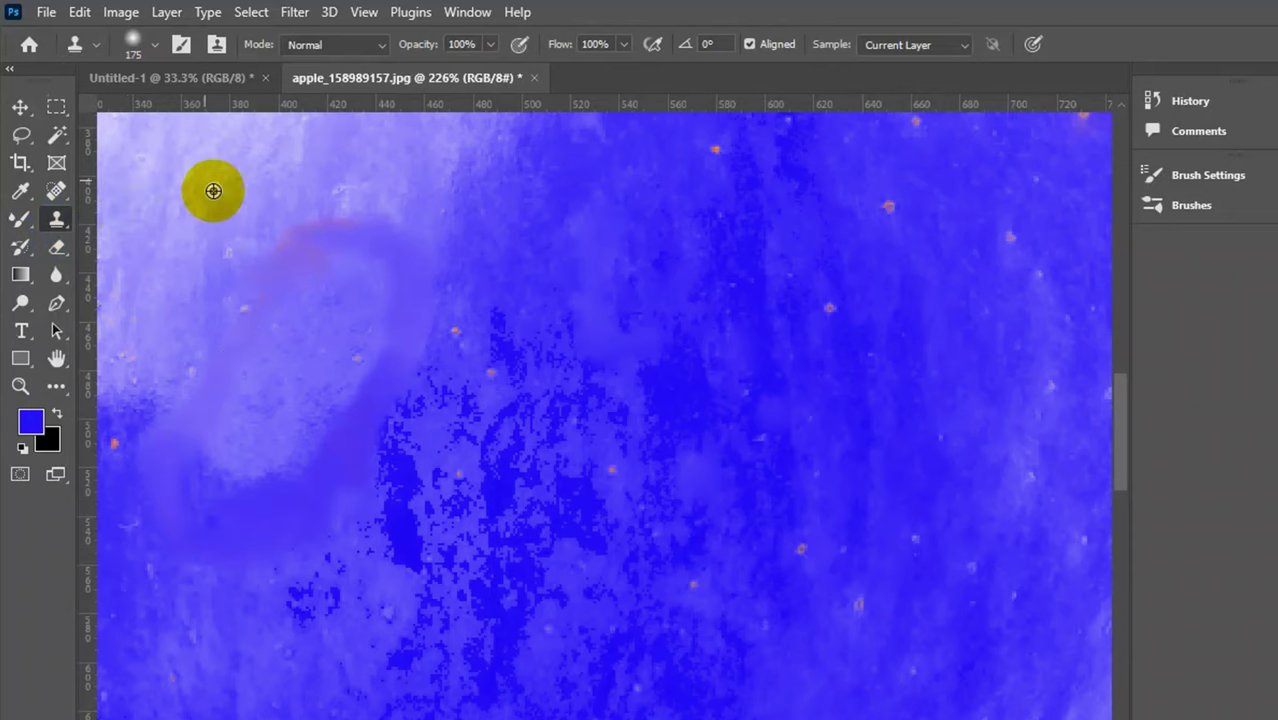
{"action": "scroll", "coordinate": [211, 191], "scroll_direction": "down", "scroll_amount": 2}
{"action": "left_click", "coordinate": [220, 80]}
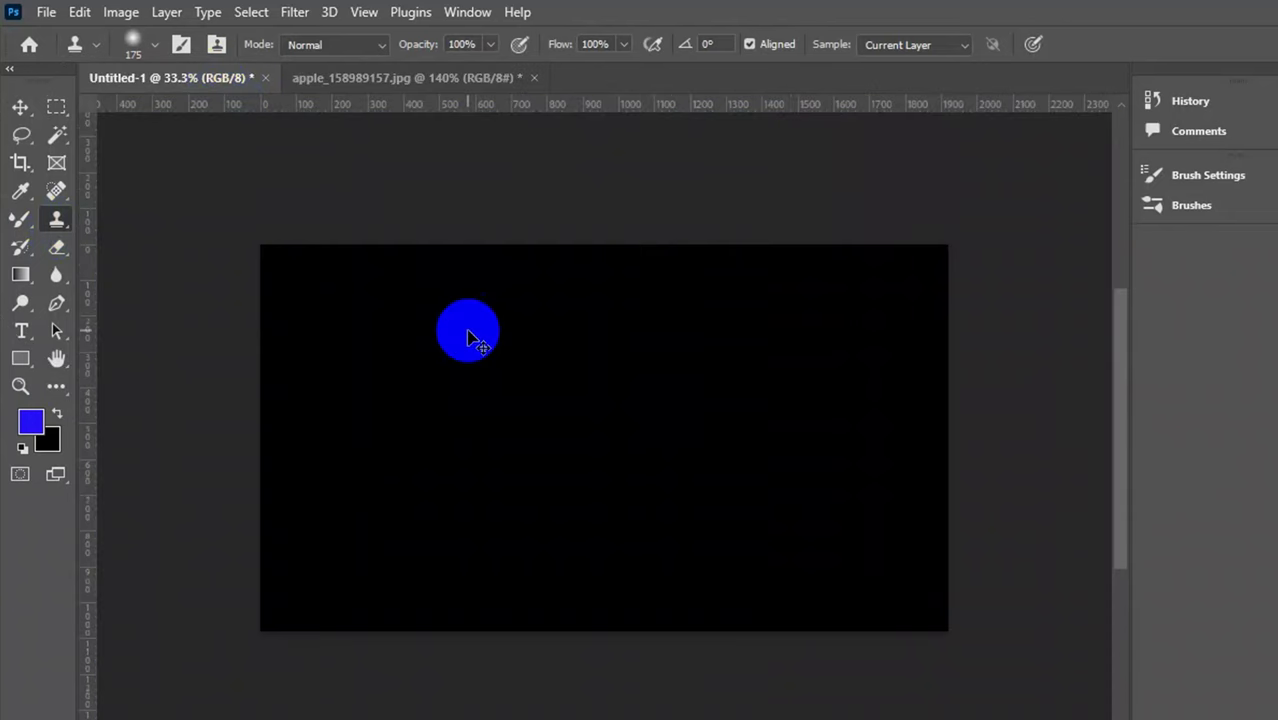
{"action": "key", "text": "ctrl+o"}
{"action": "scroll", "coordinate": [420, 345], "scroll_direction": "down", "scroll_amount": 5}
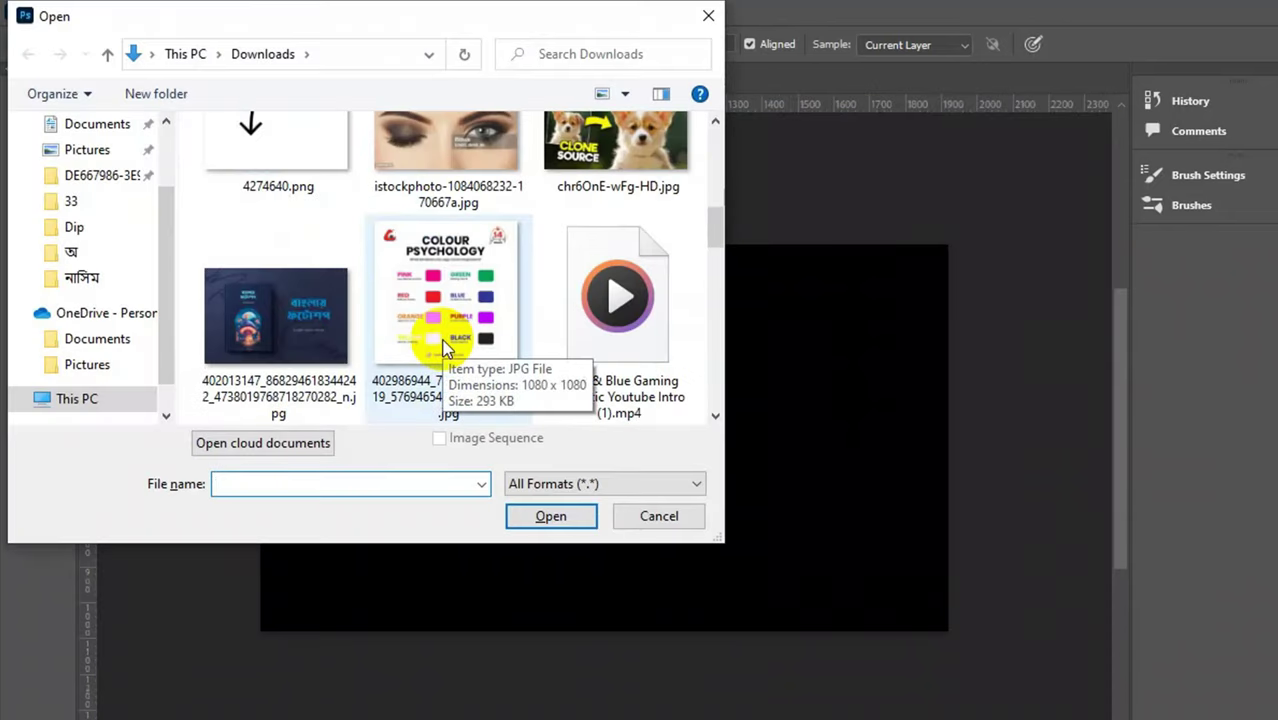
{"action": "scroll", "coordinate": [445, 345], "scroll_direction": "up", "scroll_amount": 1}
{"action": "scroll", "coordinate": [445, 345], "scroll_direction": "down", "scroll_amount": 6}
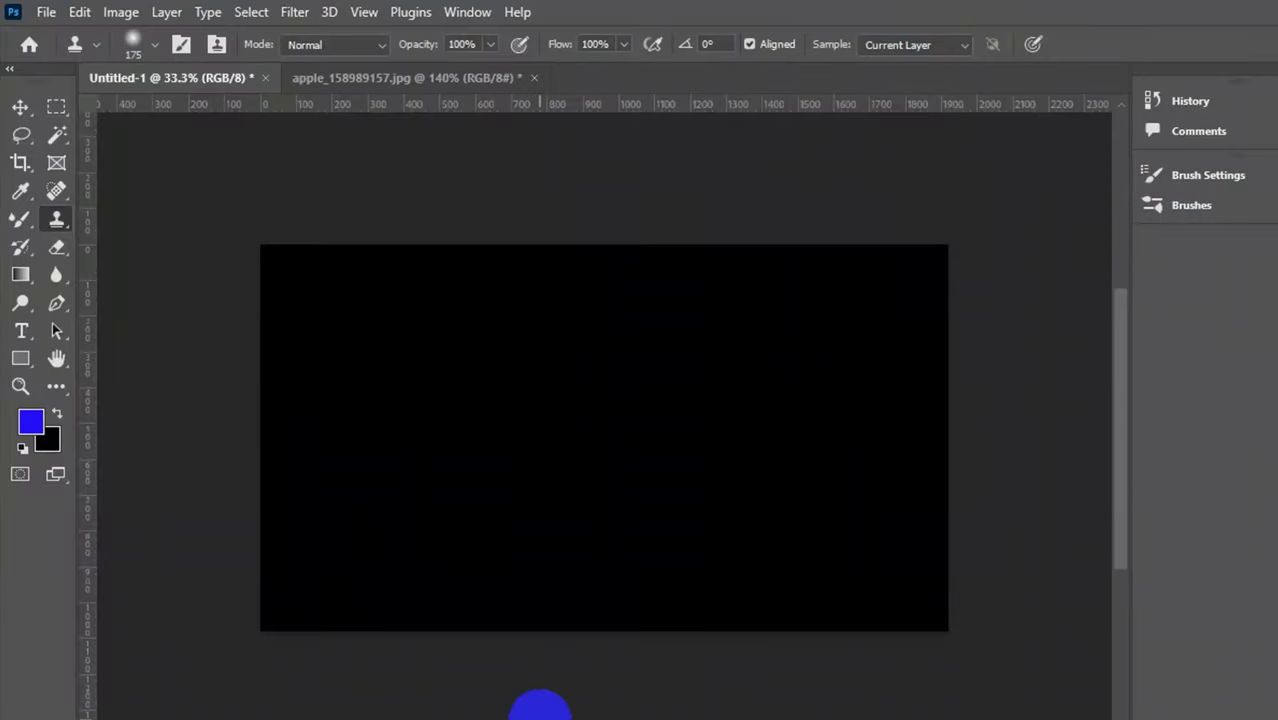
Open the image Bangladesh-flag-design-in-Photoshop.jpg from the Desktop folder.
{"action": "key", "text": "ctrl+o"}
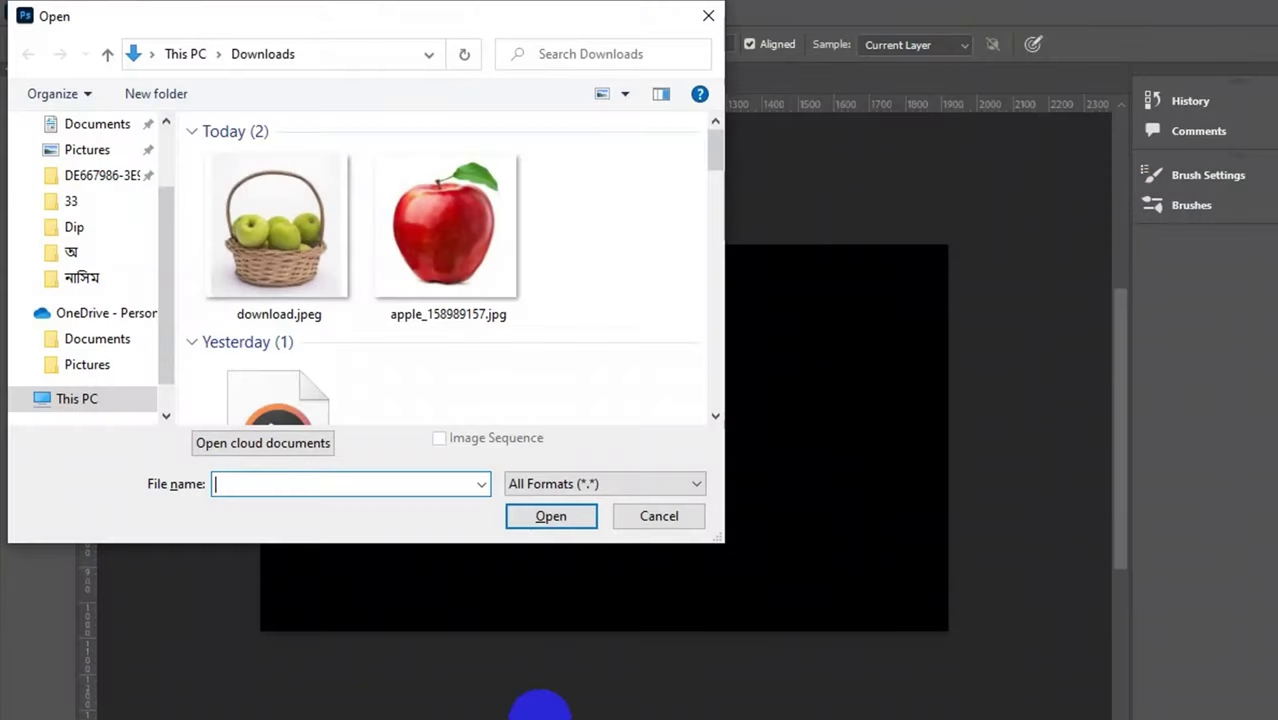
{"action": "scroll", "coordinate": [80, 320], "scroll_direction": "up", "scroll_amount": 3}
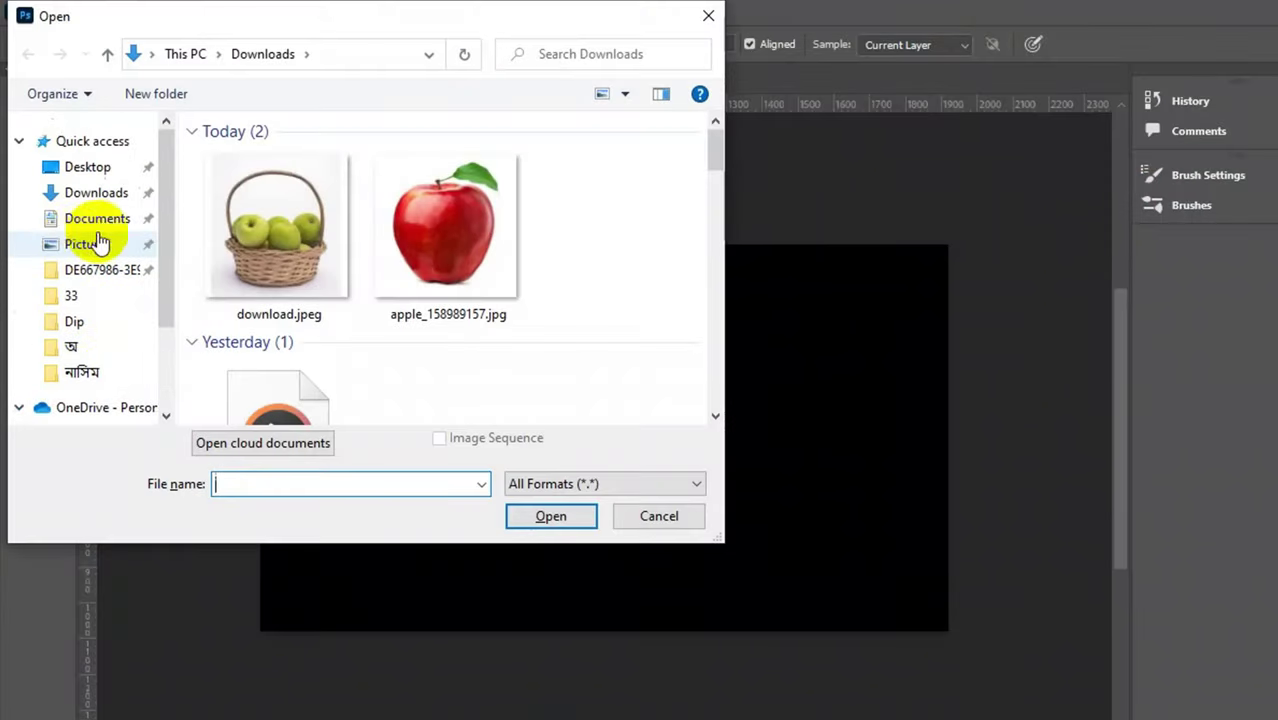
{"action": "left_click", "coordinate": [60, 166]}
{"action": "scroll", "coordinate": [548, 317], "scroll_direction": "down", "scroll_amount": 5}
{"action": "scroll", "coordinate": [560, 325], "scroll_direction": "up", "scroll_amount": 3}
{"action": "scroll", "coordinate": [600, 345], "scroll_direction": "up", "scroll_amount": 4}
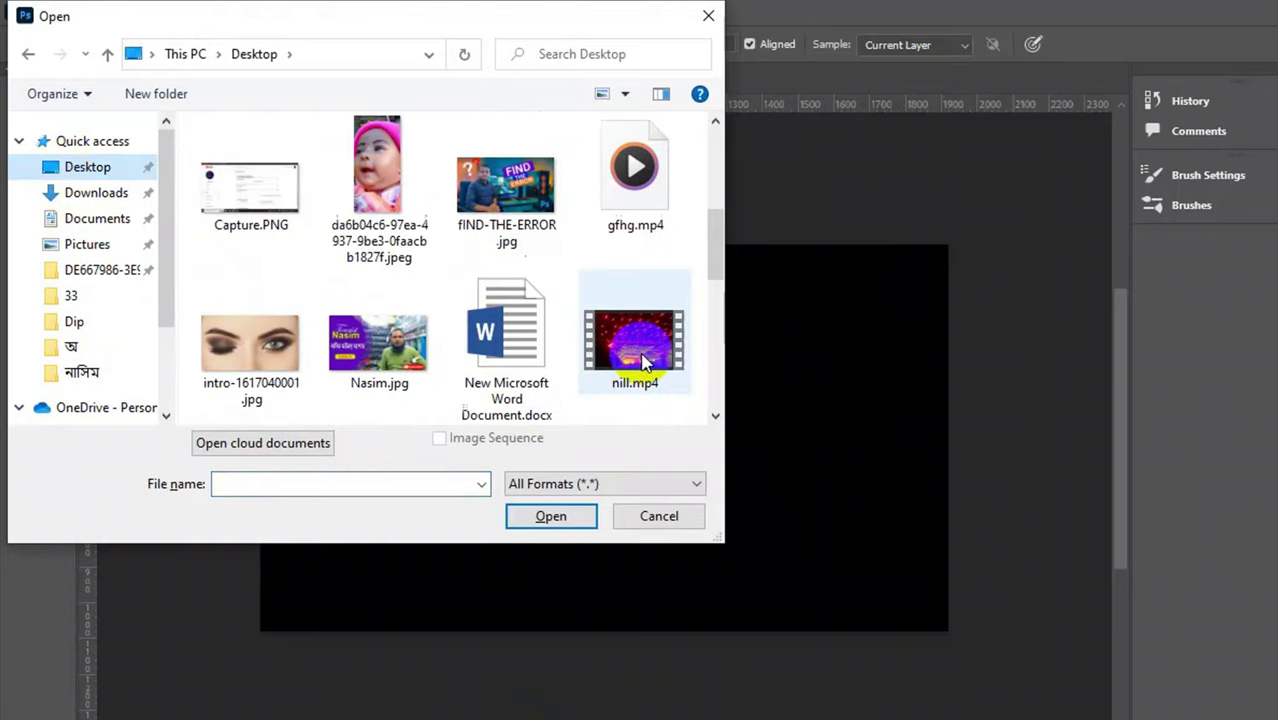
{"action": "scroll", "coordinate": [640, 365], "scroll_direction": "down", "scroll_amount": 3}
{"action": "scroll", "coordinate": [645, 360], "scroll_direction": "up", "scroll_amount": 2}
{"action": "double_click", "coordinate": [634, 200]}
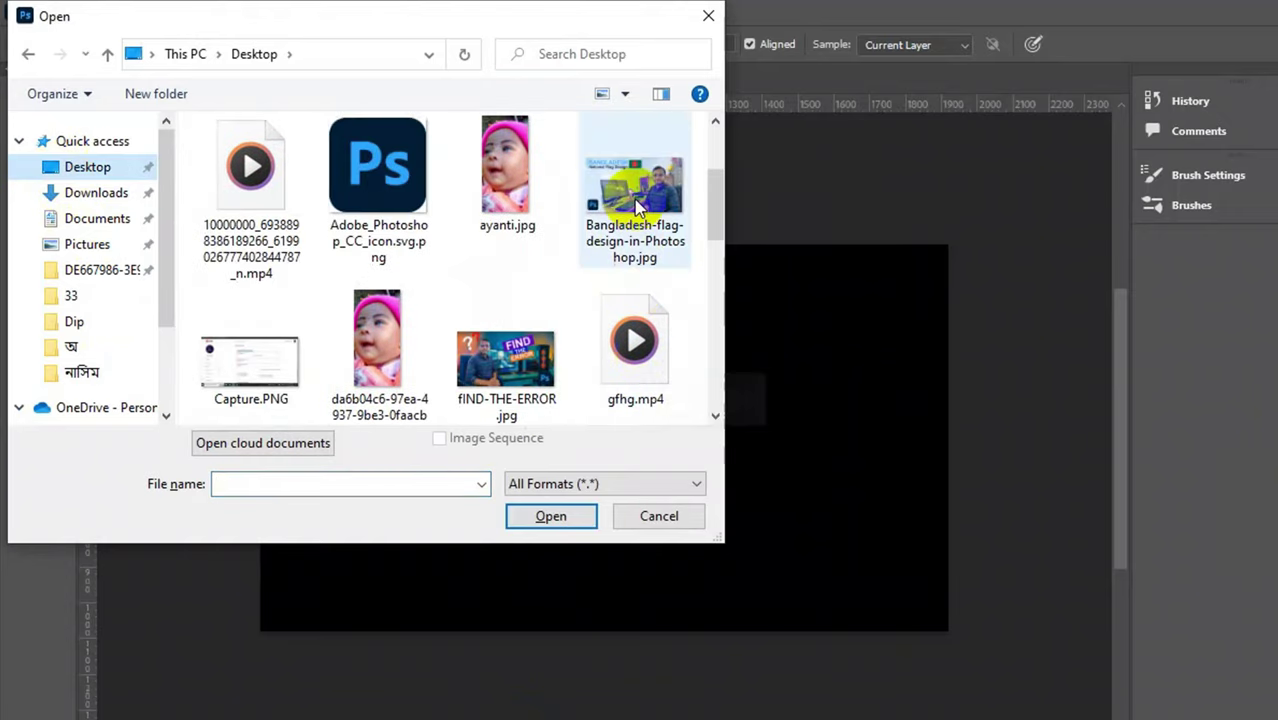
Set the Clone Stamp source at the centre of the flag's red circle.
{"action": "scroll", "coordinate": [699, 376], "scroll_direction": "up", "scroll_amount": 2}
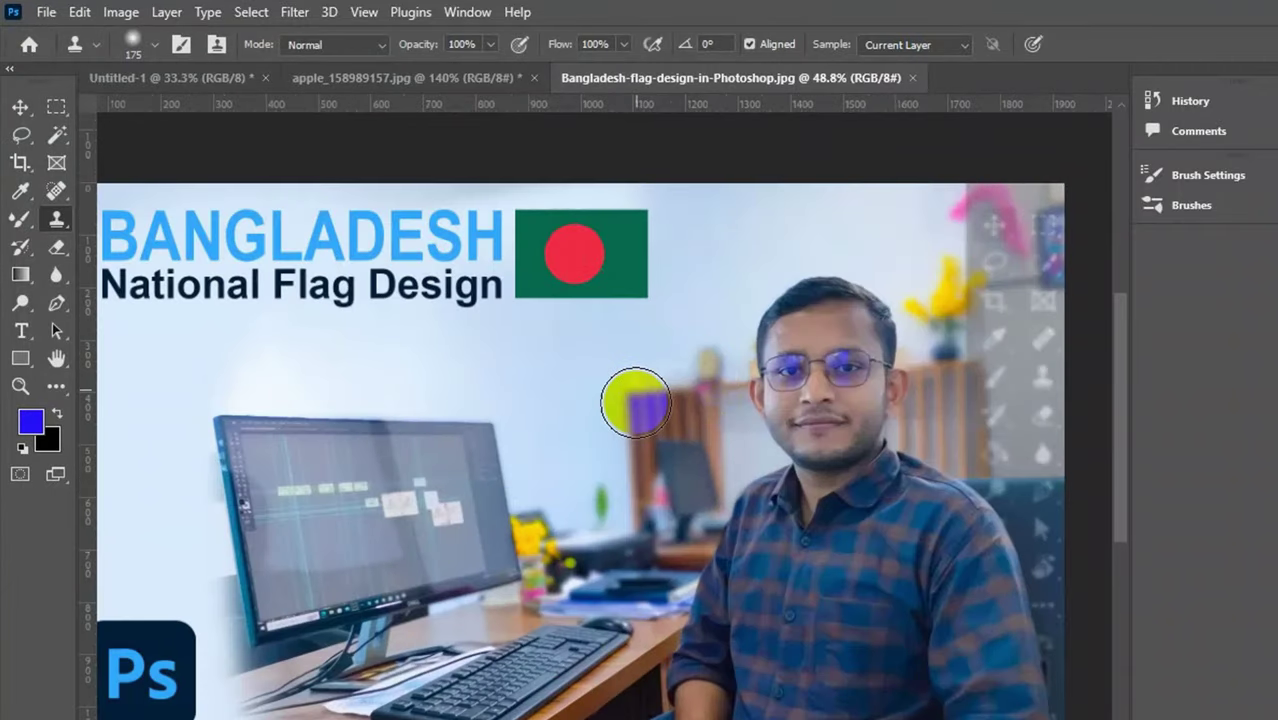
{"action": "scroll", "coordinate": [583, 287], "scroll_direction": "up", "scroll_amount": 1}
{"action": "scroll", "coordinate": [595, 250], "scroll_direction": "up", "scroll_amount": 1}
{"action": "scroll", "coordinate": [567, 306], "scroll_direction": "down", "scroll_amount": 1}
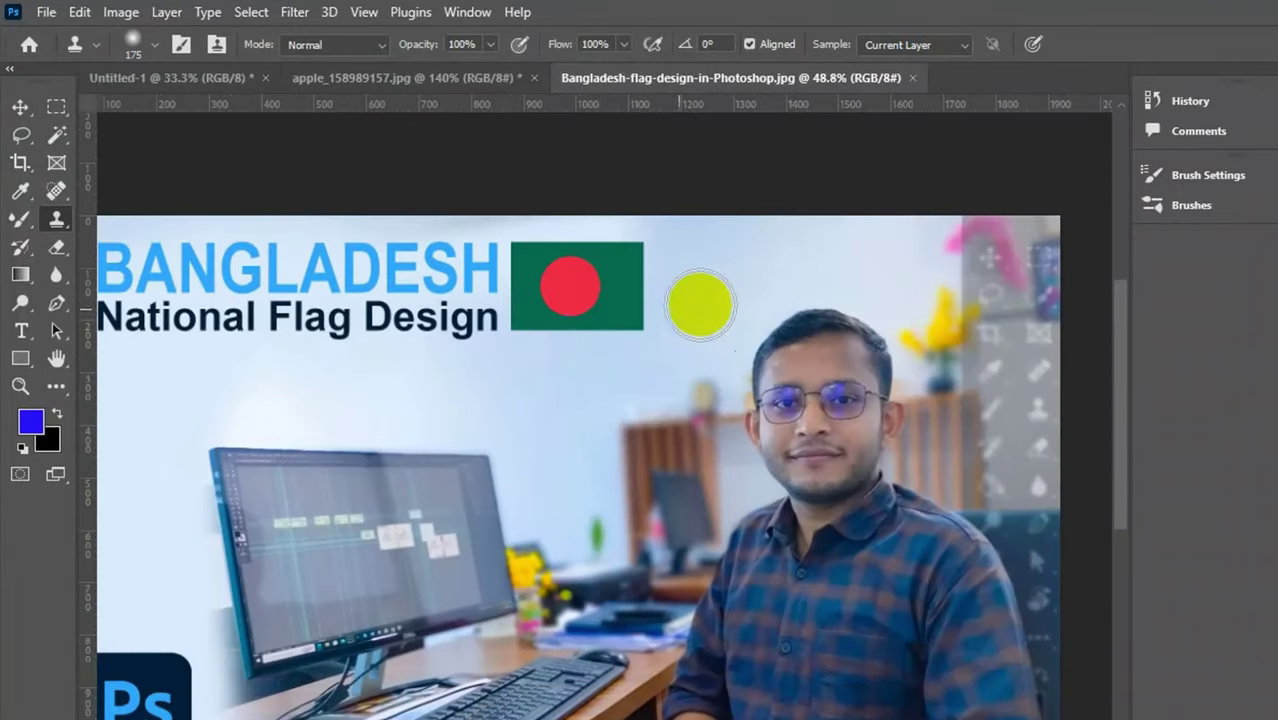
{"action": "scroll", "coordinate": [732, 272], "scroll_direction": "up", "scroll_amount": 2}
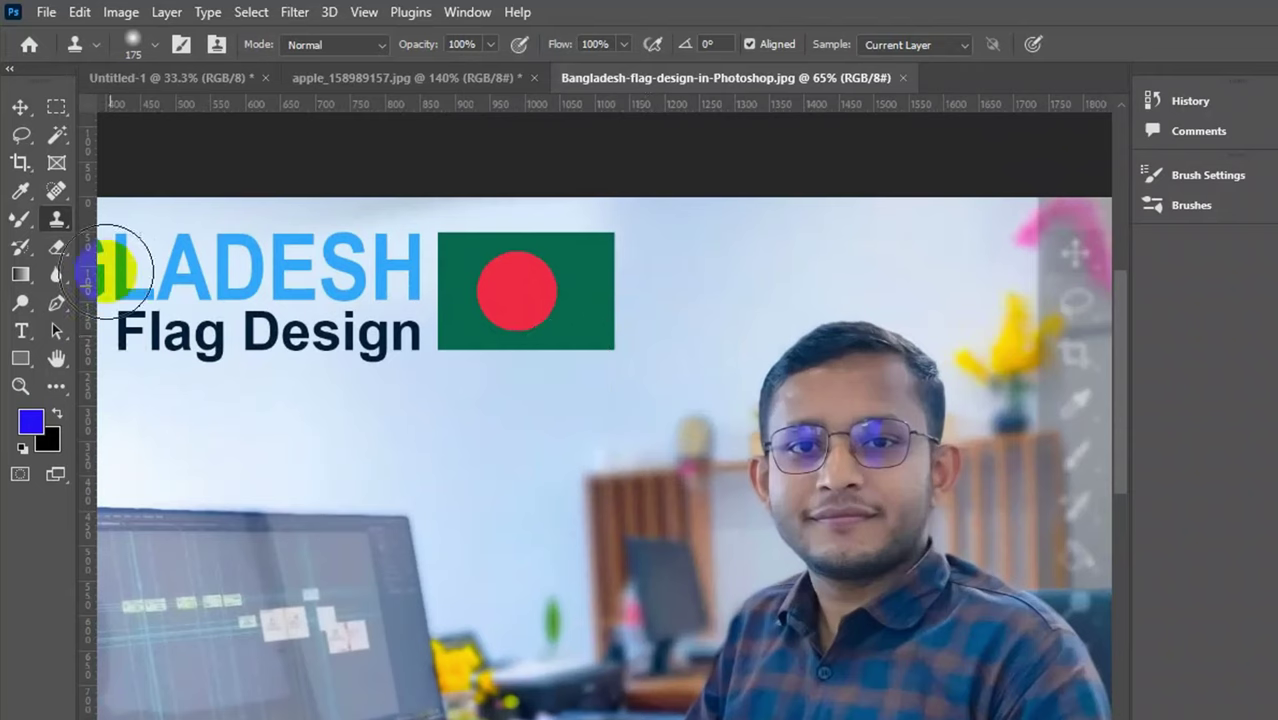
{"action": "left_click", "coordinate": [56, 226]}
{"action": "left_click", "coordinate": [118, 214]}
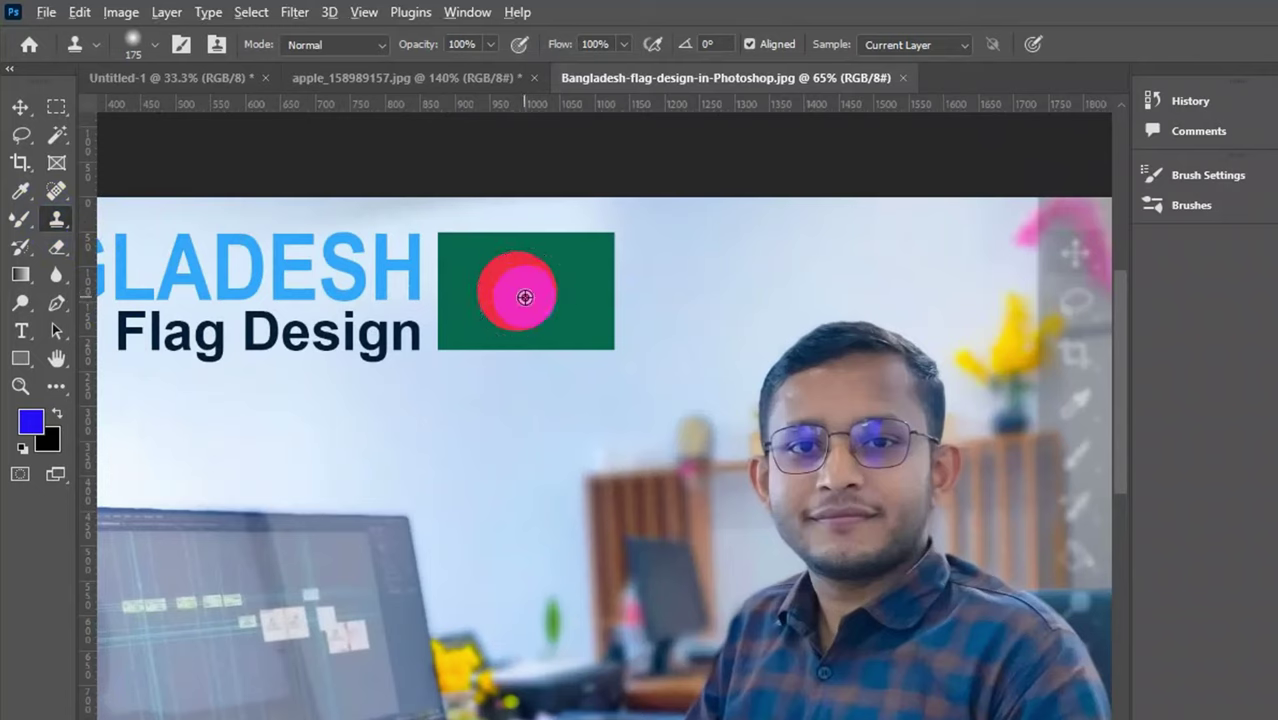
{"action": "left_click", "coordinate": [517, 291], "text": "alt"}
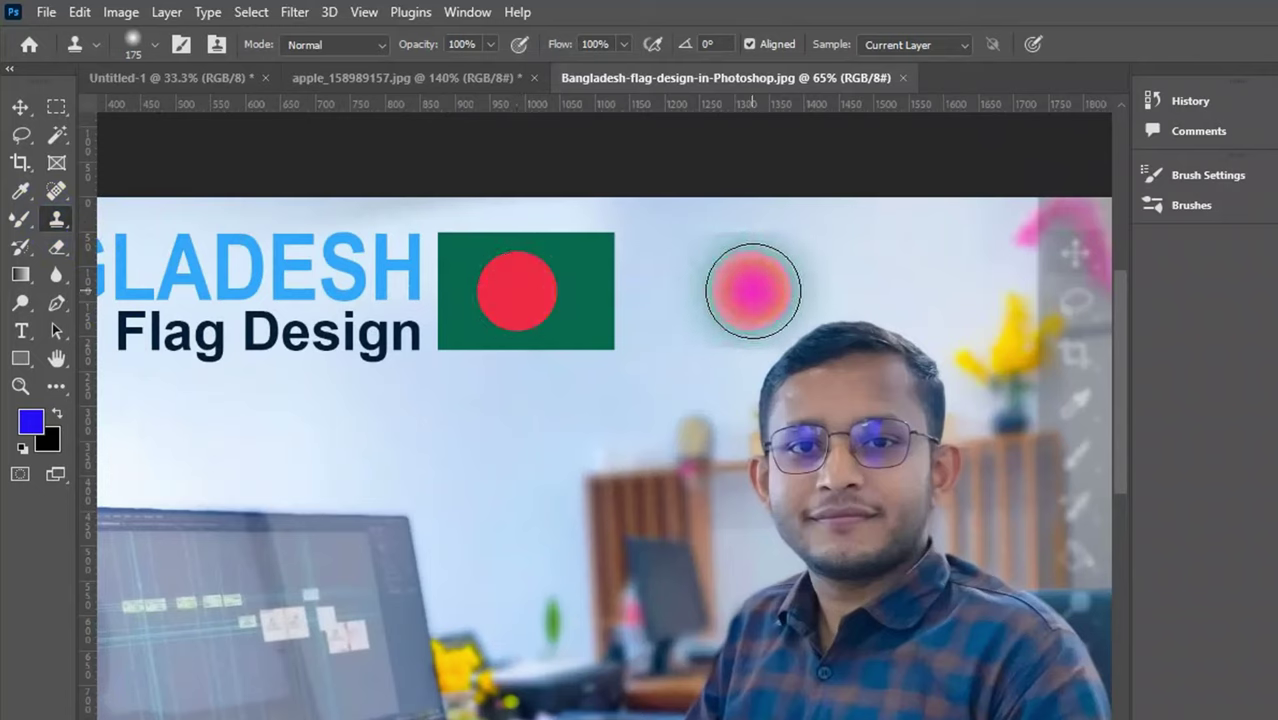
Clone the flag onto the empty wall to the right of the original, using a 125 px brush after undoing a larger stroke.
{"action": "mouse_move", "coordinate": [752, 292]}
{"action": "left_mouse_down"}
{"action": "mouse_move", "coordinate": [707, 273]}
{"action": "mouse_move", "coordinate": [689, 305]}
{"action": "left_mouse_up"}
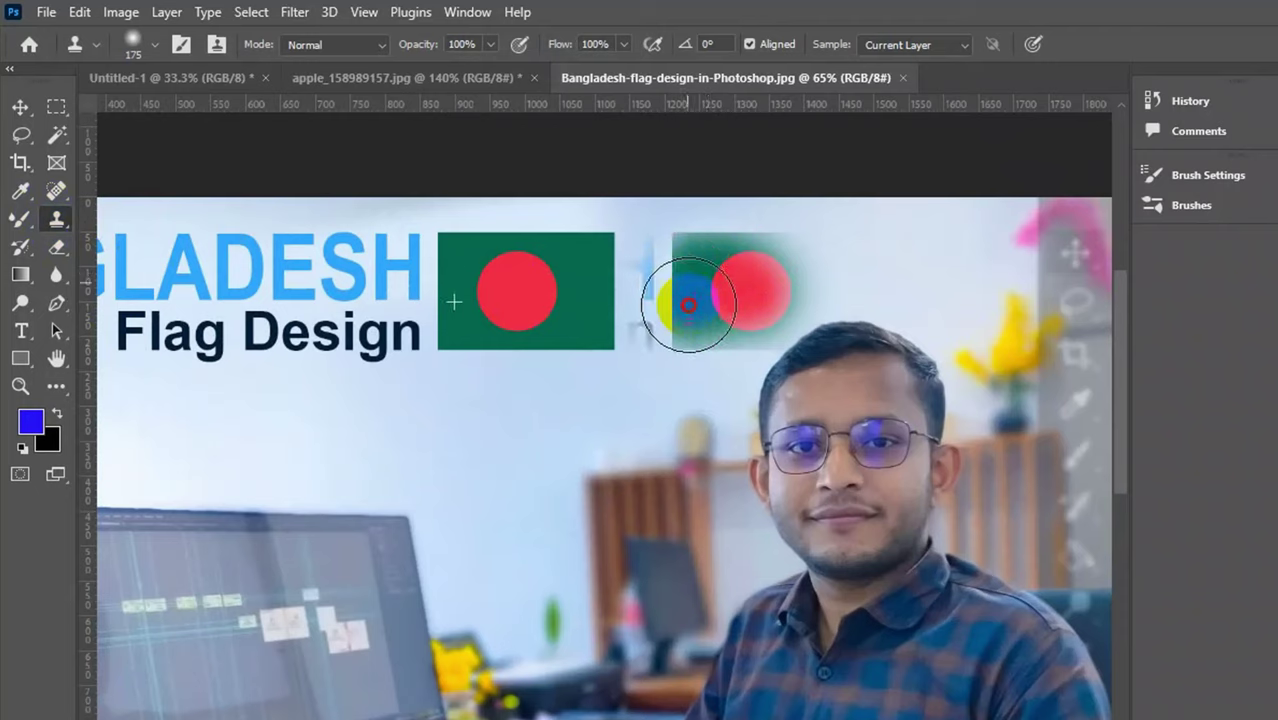
{"action": "key", "text": "ctrl+z"}
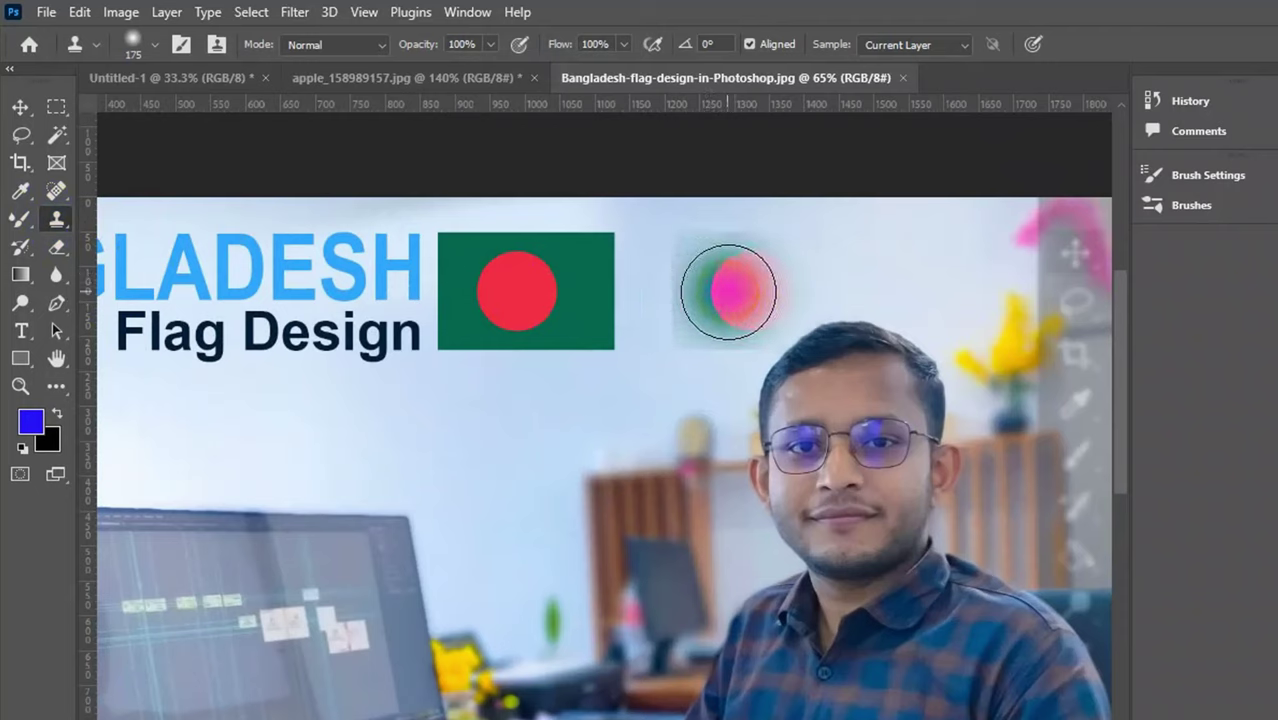
{"action": "key", "text": "bracketleft"}
{"action": "key", "text": "bracketleft"}
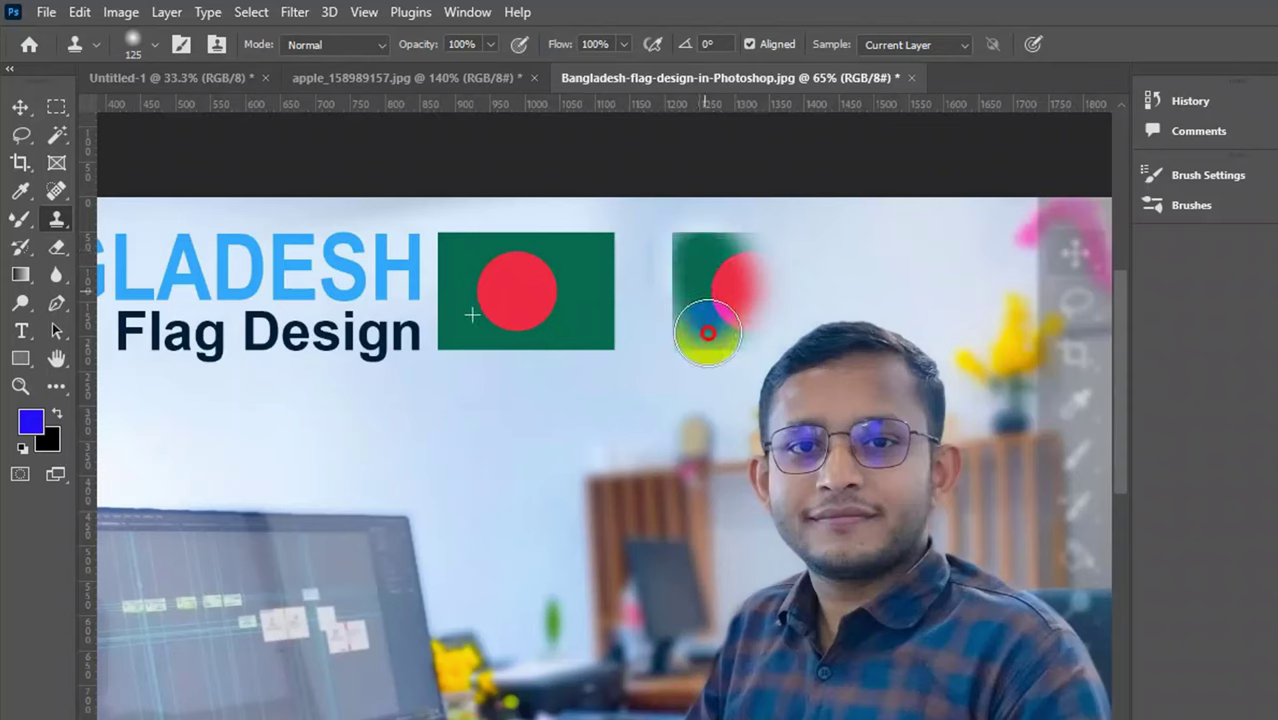
{"action": "mouse_move", "coordinate": [704, 338]}
{"action": "left_mouse_down"}
{"action": "mouse_move", "coordinate": [814, 316]}
{"action": "mouse_move", "coordinate": [828, 261]}
{"action": "mouse_move", "coordinate": [738, 250]}
{"action": "mouse_move", "coordinate": [813, 247]}
{"action": "left_mouse_up"}
Cover the image with the red brick pattern using the Pattern Stamp tool at 250 px, first along the edges and across the interior.
{"action": "scroll", "coordinate": [800, 372], "scroll_direction": "down", "scroll_amount": 2}
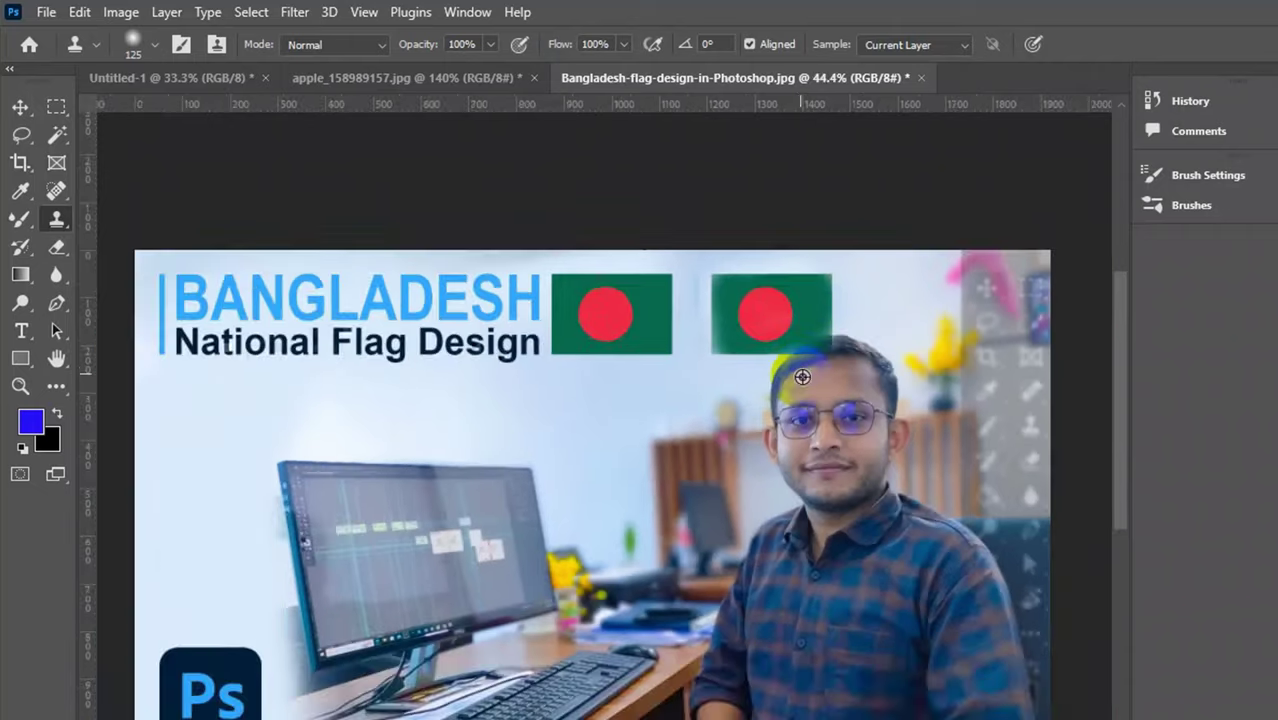
{"action": "scroll", "coordinate": [409, 627], "scroll_direction": "down", "scroll_amount": 1}
{"action": "scroll", "coordinate": [540, 620], "scroll_direction": "up", "scroll_amount": 2}
{"action": "scroll", "coordinate": [519, 592], "scroll_direction": "down", "scroll_amount": 3}
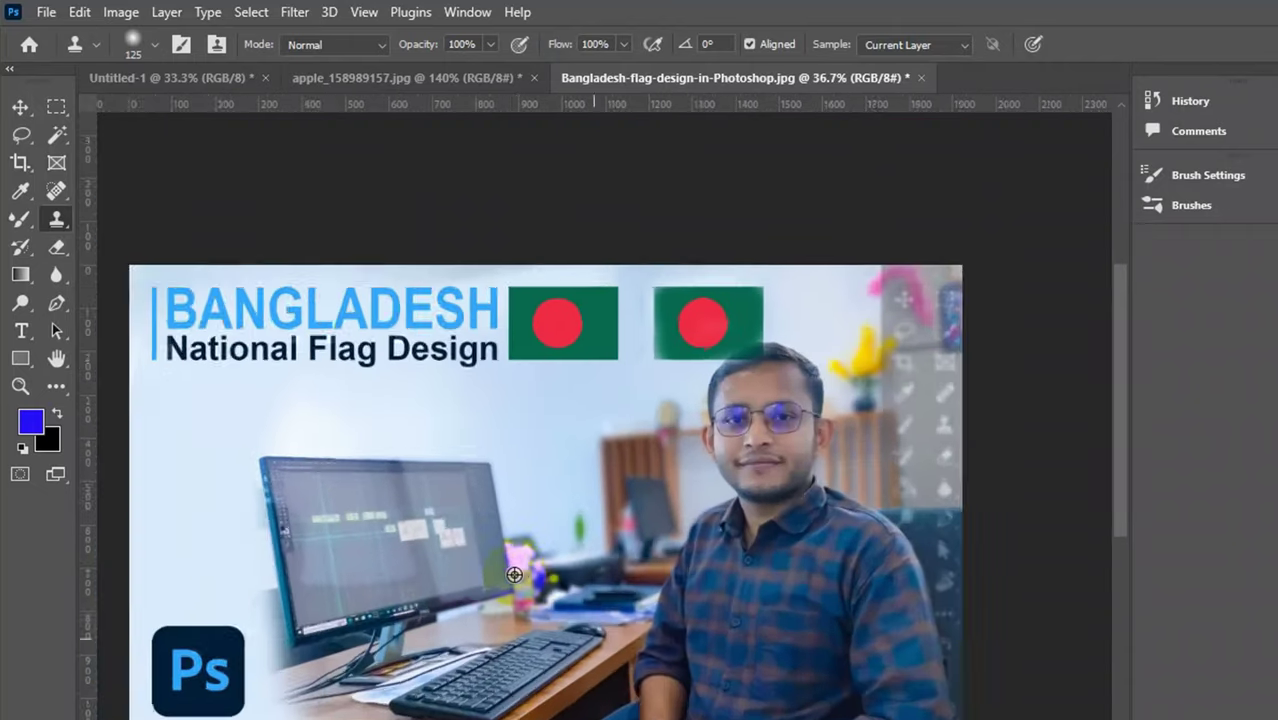
{"action": "scroll", "coordinate": [519, 592], "scroll_direction": "down", "scroll_amount": 2}
{"action": "key", "text": "ctrl+0"}
{"action": "right_click", "coordinate": [57, 219]}
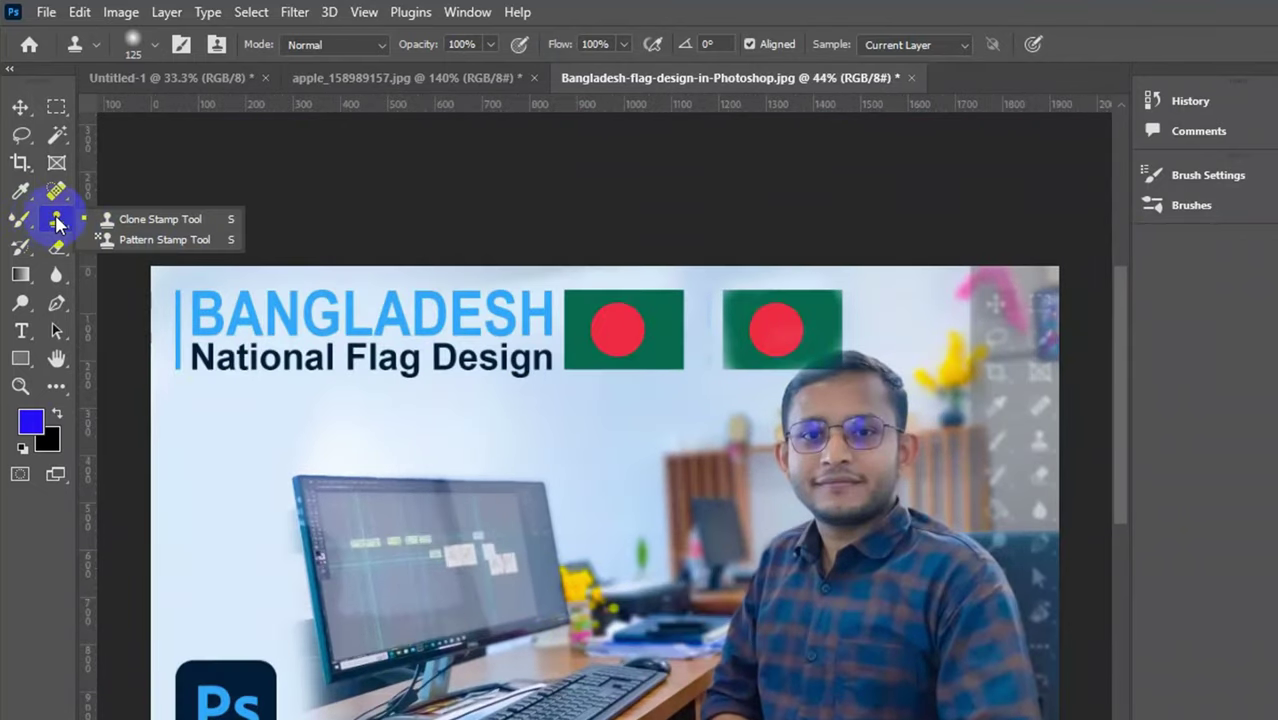
{"action": "left_click", "coordinate": [128, 245]}
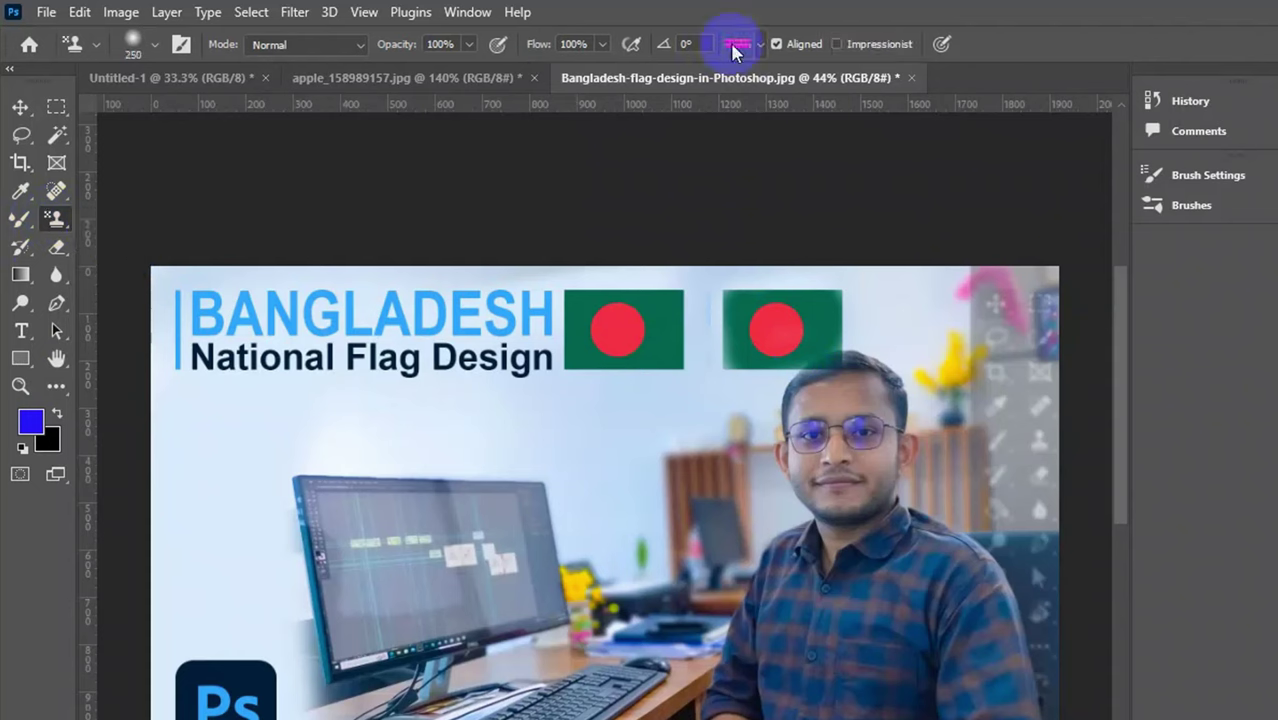
{"action": "mouse_move", "coordinate": [183, 294]}
{"action": "left_mouse_down"}
{"action": "mouse_move", "coordinate": [382, 257]}
{"action": "mouse_move", "coordinate": [1030, 262]}
{"action": "mouse_move", "coordinate": [1008, 718]}
{"action": "left_mouse_up"}
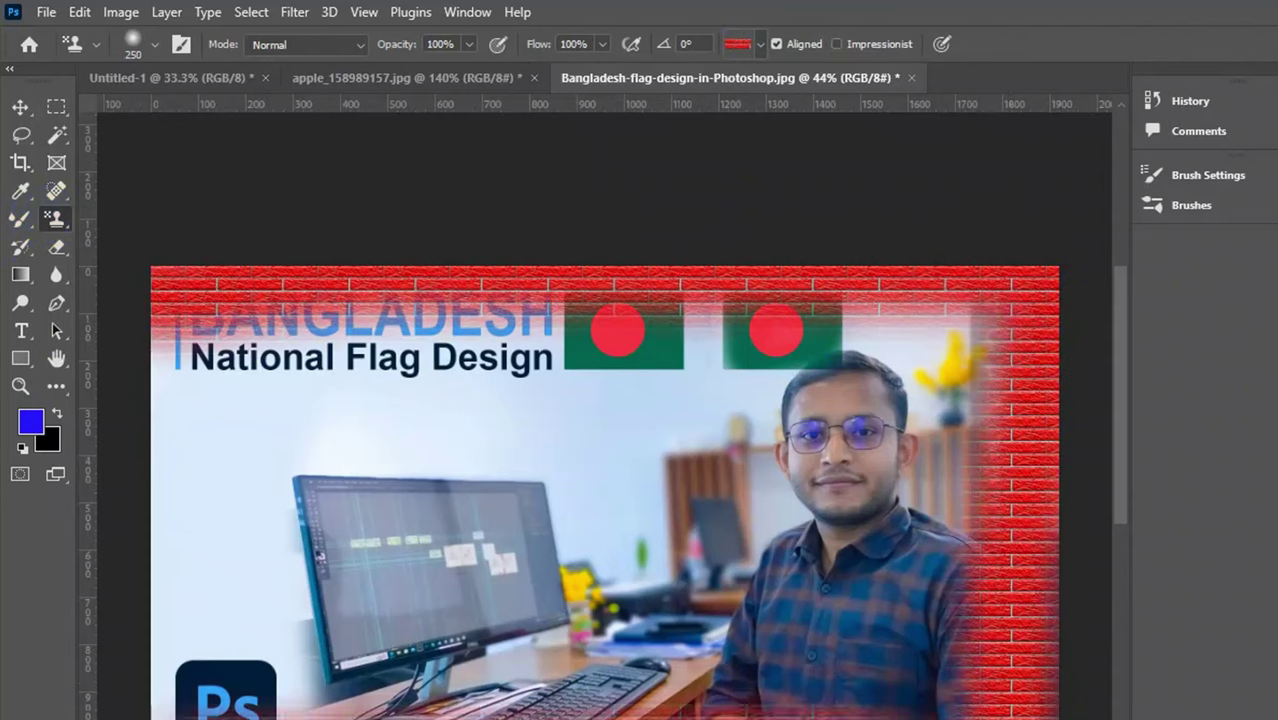
{"action": "mouse_move", "coordinate": [155, 285]}
{"action": "left_mouse_down"}
{"action": "mouse_move", "coordinate": [159, 707]}
{"action": "mouse_move", "coordinate": [176, 695]}
{"action": "mouse_move", "coordinate": [178, 352]}
{"action": "mouse_move", "coordinate": [213, 712]}
{"action": "mouse_move", "coordinate": [222, 334]}
{"action": "mouse_move", "coordinate": [264, 685]}
{"action": "mouse_move", "coordinate": [268, 301]}
{"action": "mouse_move", "coordinate": [296, 627]}
{"action": "mouse_move", "coordinate": [280, 632]}
{"action": "mouse_move", "coordinate": [905, 664]}
{"action": "mouse_move", "coordinate": [937, 705]}
{"action": "mouse_move", "coordinate": [436, 717]}
{"action": "mouse_move", "coordinate": [990, 623]}
{"action": "mouse_move", "coordinate": [428, 684]}
{"action": "mouse_move", "coordinate": [453, 700]}
{"action": "mouse_move", "coordinate": [399, 638]}
{"action": "mouse_move", "coordinate": [342, 406]}
{"action": "mouse_move", "coordinate": [372, 409]}
{"action": "mouse_move", "coordinate": [361, 485]}
{"action": "mouse_move", "coordinate": [726, 287]}
{"action": "mouse_move", "coordinate": [905, 290]}
{"action": "mouse_move", "coordinate": [408, 388]}
{"action": "mouse_move", "coordinate": [913, 366]}
{"action": "mouse_move", "coordinate": [971, 329]}
{"action": "mouse_move", "coordinate": [971, 528]}
{"action": "mouse_move", "coordinate": [710, 572]}
{"action": "mouse_move", "coordinate": [402, 546]}
{"action": "mouse_move", "coordinate": [634, 568]}
{"action": "mouse_move", "coordinate": [561, 464]}
{"action": "mouse_move", "coordinate": [639, 480]}
{"action": "mouse_move", "coordinate": [813, 419]}
{"action": "mouse_move", "coordinate": [905, 652]}
{"action": "mouse_move", "coordinate": [595, 578]}
{"action": "left_mouse_up"}
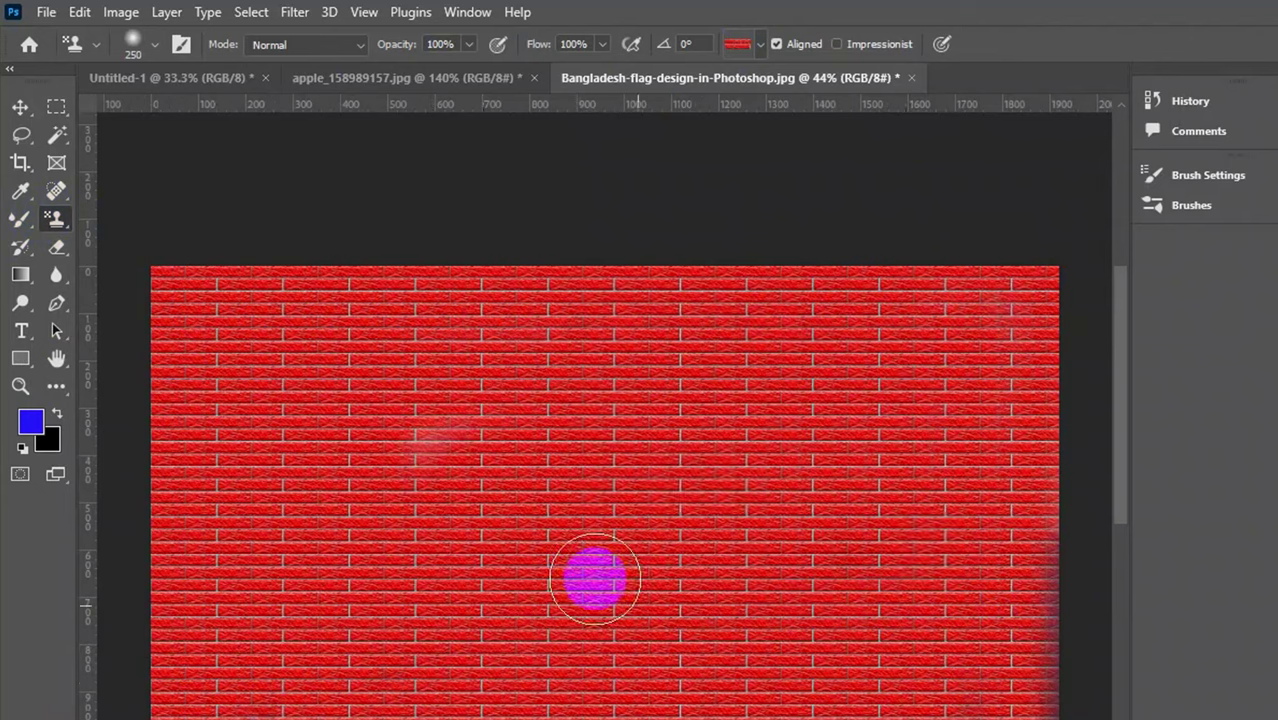
Finish the red brick pattern along the image's right edge, and stamp the blue pattern from the Water group over the whole image.
{"action": "scroll", "coordinate": [546, 442], "scroll_direction": "down", "scroll_amount": 3}
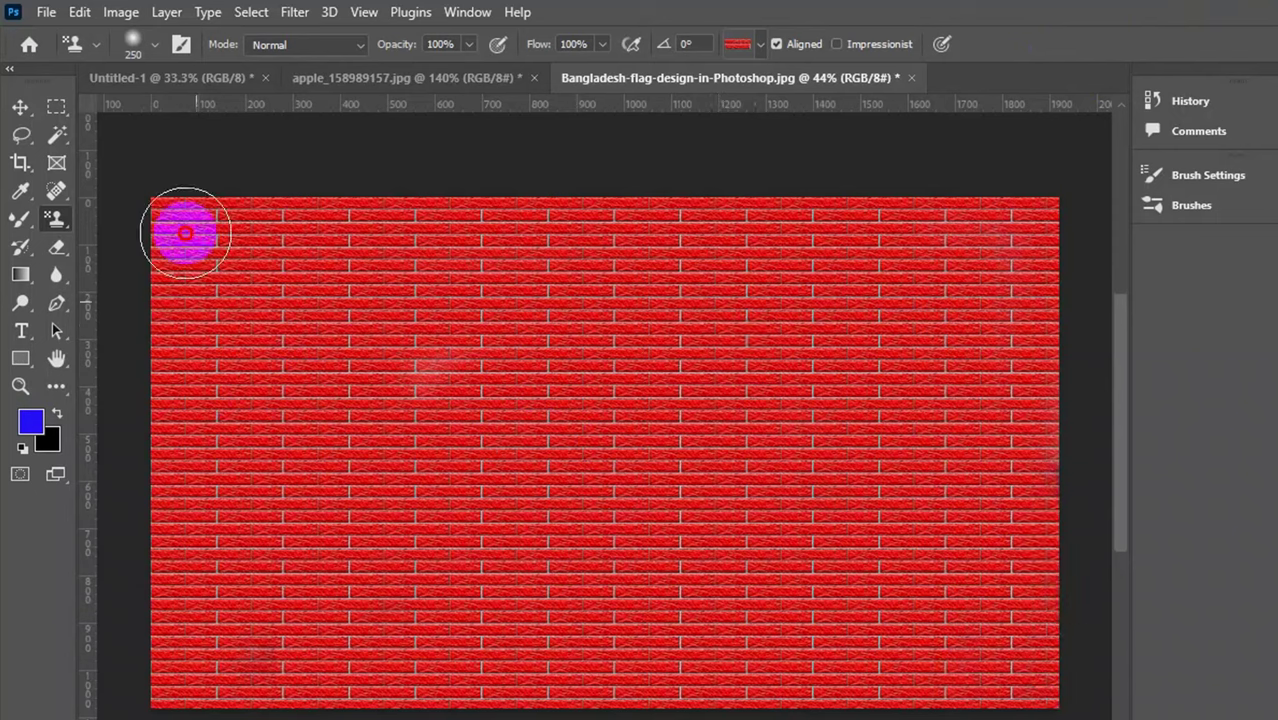
{"action": "mouse_move", "coordinate": [1050, 204]}
{"action": "left_mouse_down"}
{"action": "mouse_move", "coordinate": [1061, 334]}
{"action": "mouse_move", "coordinate": [1048, 702]}
{"action": "left_mouse_up"}
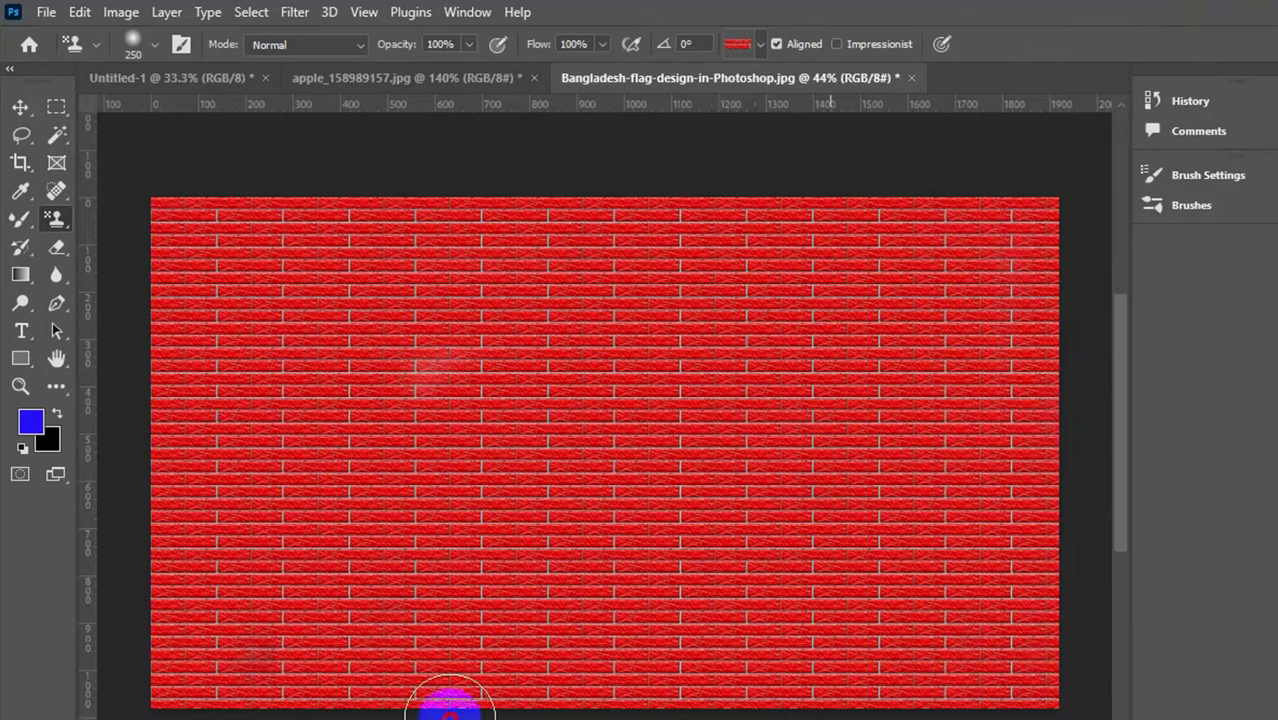
{"action": "left_click", "coordinate": [759, 42]}
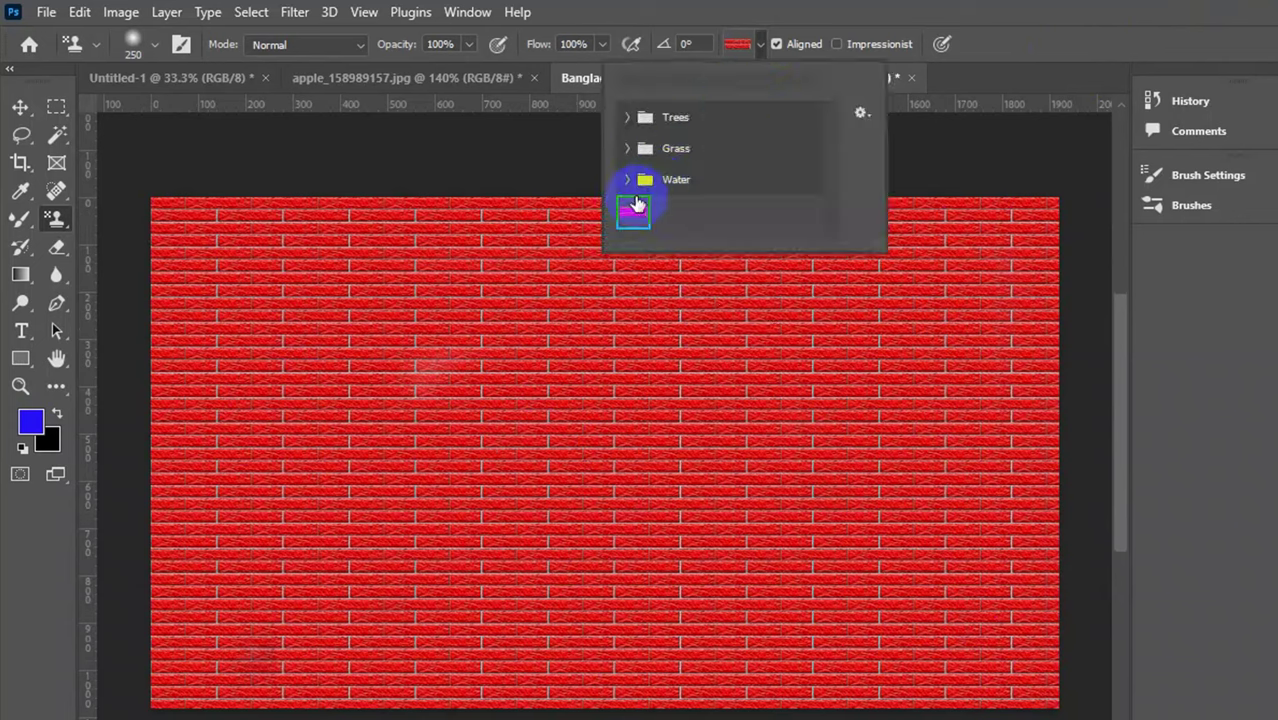
{"action": "mouse_move", "coordinate": [160, 225]}
{"action": "left_mouse_down"}
{"action": "mouse_move", "coordinate": [979, 214]}
{"action": "mouse_move", "coordinate": [1033, 385]}
{"action": "mouse_move", "coordinate": [553, 677]}
{"action": "mouse_move", "coordinate": [262, 245]}
{"action": "mouse_move", "coordinate": [177, 334]}
{"action": "mouse_move", "coordinate": [180, 690]}
{"action": "mouse_move", "coordinate": [250, 580]}
{"action": "left_mouse_up"}
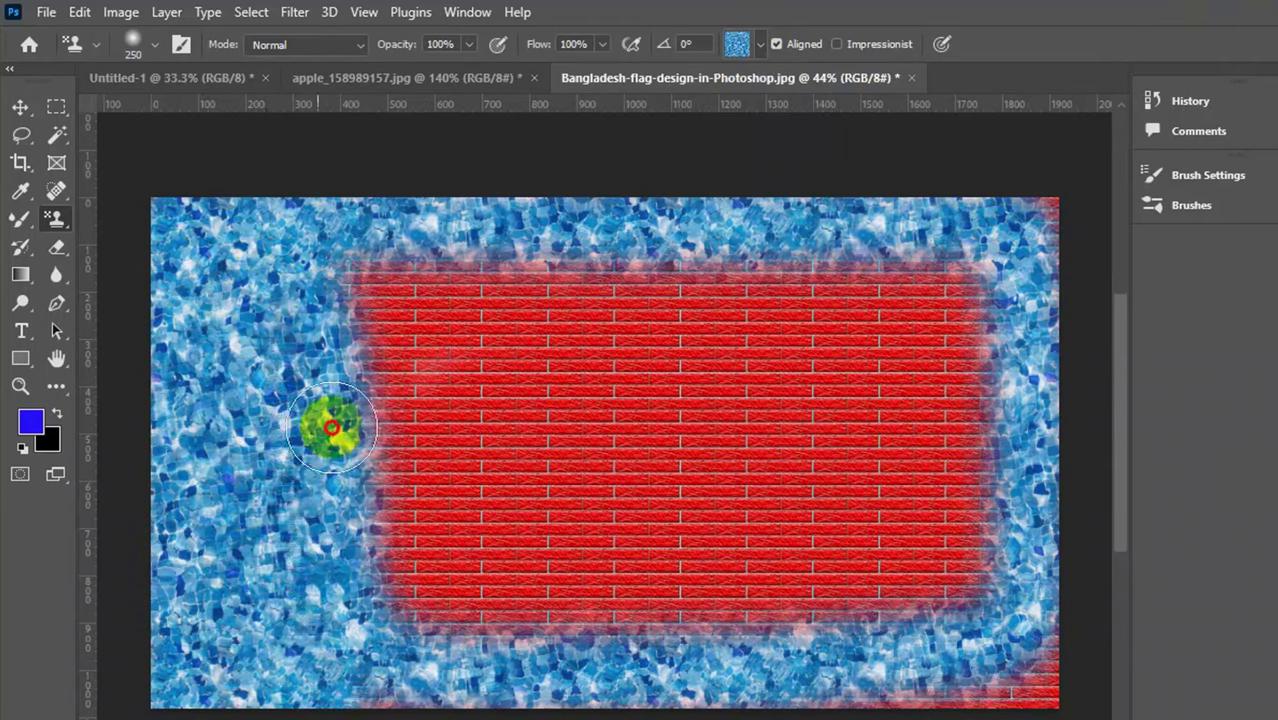
{"action": "mouse_move", "coordinate": [328, 422]}
{"action": "left_mouse_down"}
{"action": "mouse_move", "coordinate": [391, 257]}
{"action": "mouse_move", "coordinate": [995, 300]}
{"action": "mouse_move", "coordinate": [947, 371]}
{"action": "mouse_move", "coordinate": [783, 437]}
{"action": "mouse_move", "coordinate": [947, 460]}
{"action": "mouse_move", "coordinate": [984, 542]}
{"action": "mouse_move", "coordinate": [522, 596]}
{"action": "mouse_move", "coordinate": [736, 533]}
{"action": "mouse_move", "coordinate": [884, 538]}
{"action": "mouse_move", "coordinate": [522, 471]}
{"action": "mouse_move", "coordinate": [747, 711]}
{"action": "mouse_move", "coordinate": [1084, 534]}
{"action": "mouse_move", "coordinate": [968, 205]}
{"action": "left_mouse_up"}
Paint over the whole blue-patterned image with the History Brush to restore the original flag design photo.
{"action": "right_click", "coordinate": [55, 218]}
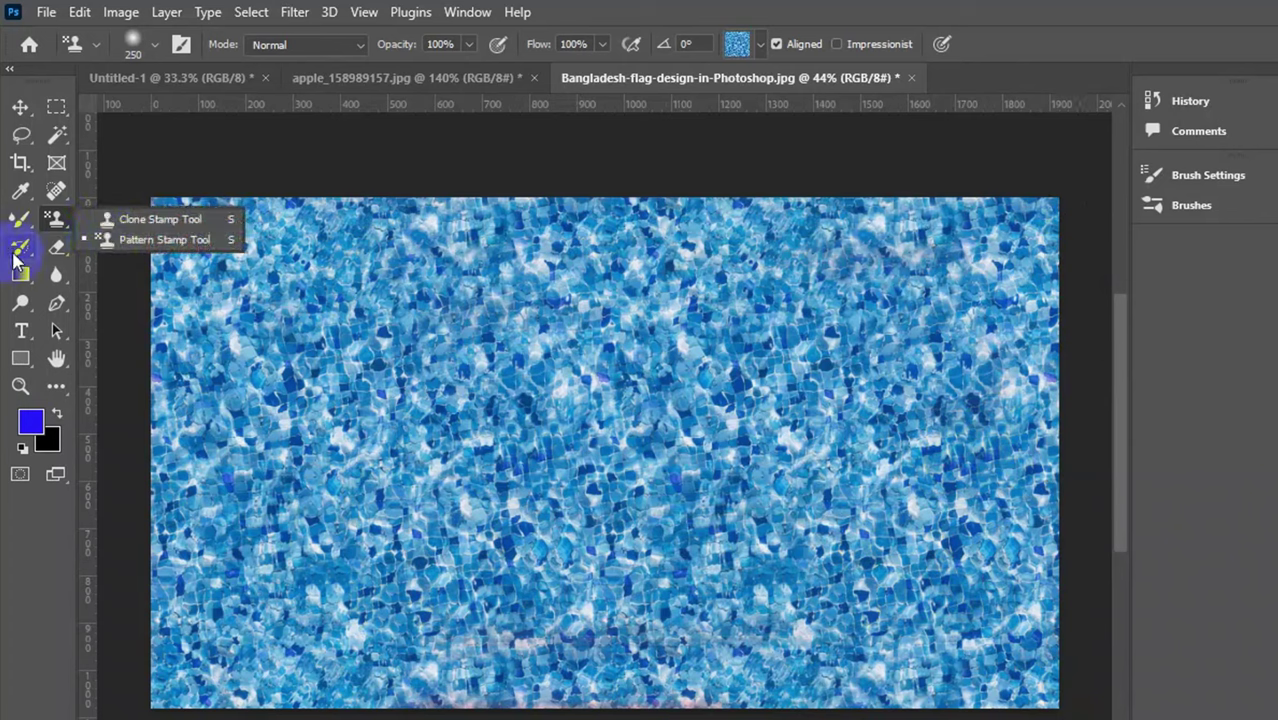
{"action": "left_click", "coordinate": [14, 258]}
{"action": "right_click", "coordinate": [22, 250]}
{"action": "left_click", "coordinate": [92, 250]}
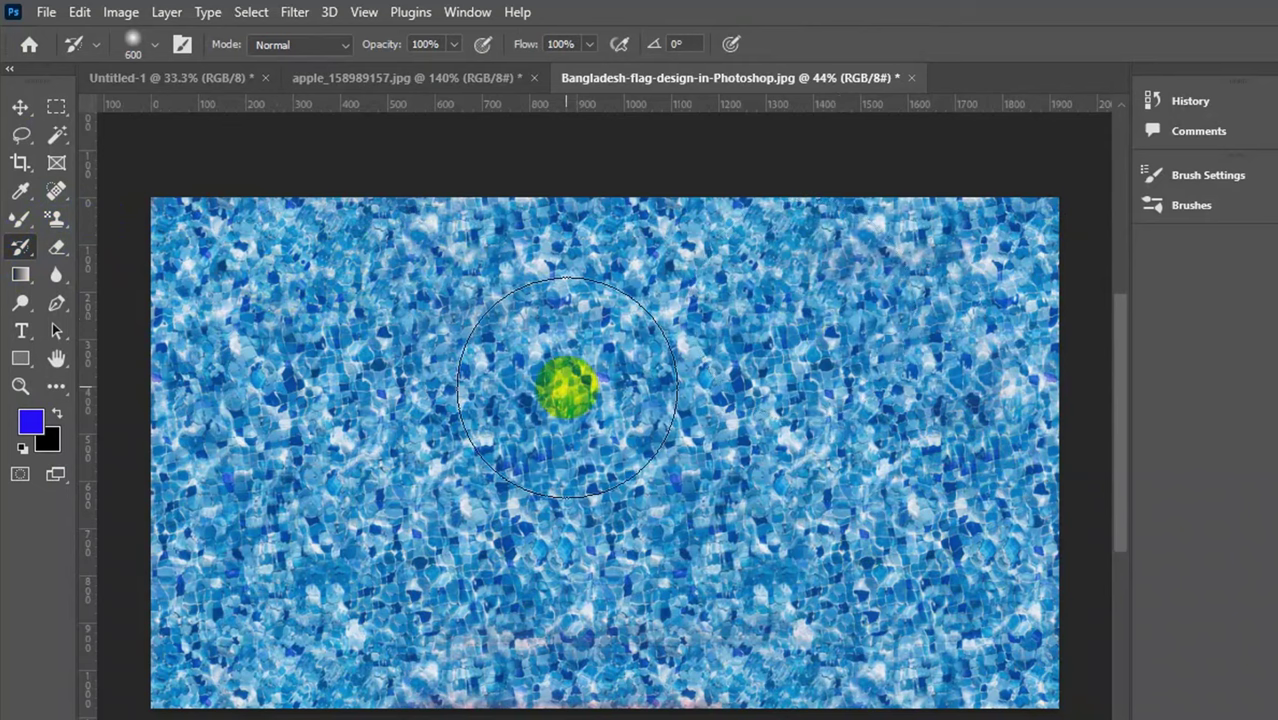
{"action": "right_click", "coordinate": [20, 252]}
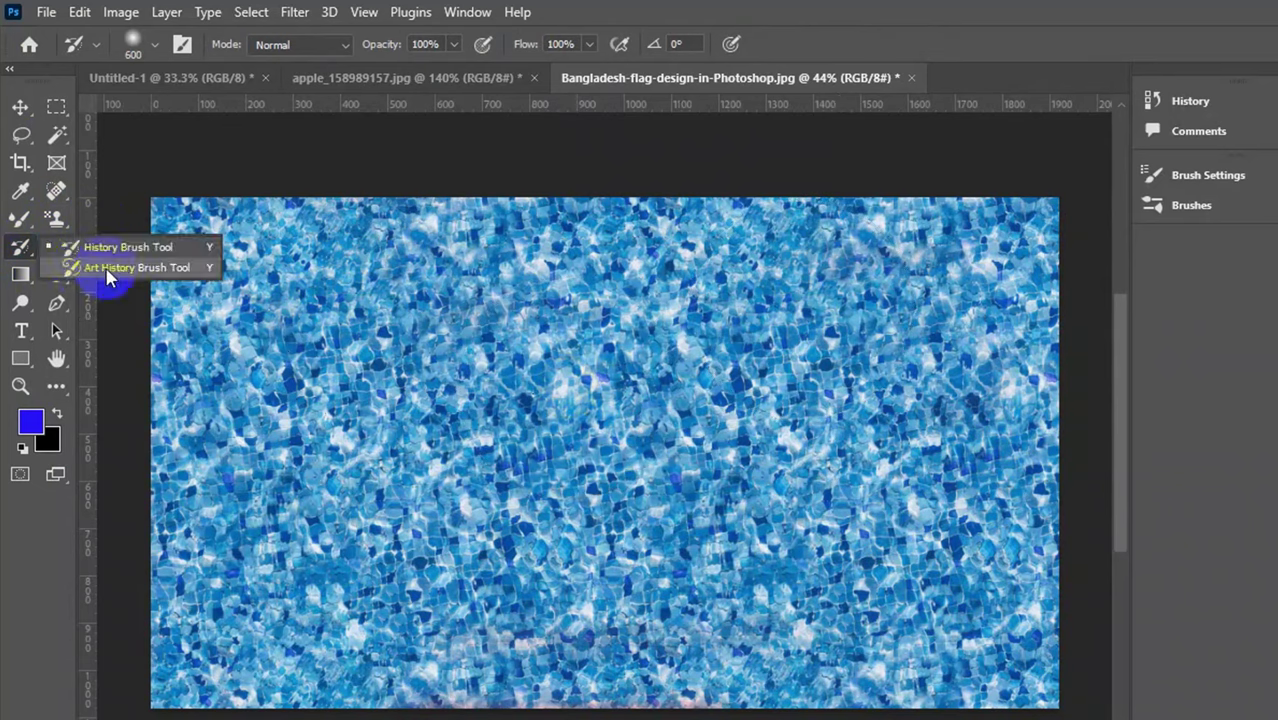
{"action": "left_click", "coordinate": [103, 248]}
{"action": "mouse_move", "coordinate": [157, 223]}
{"action": "left_mouse_down"}
{"action": "mouse_move", "coordinate": [995, 270]}
{"action": "mouse_move", "coordinate": [1026, 204]}
{"action": "mouse_move", "coordinate": [1034, 561]}
{"action": "mouse_move", "coordinate": [1017, 696]}
{"action": "mouse_move", "coordinate": [251, 711]}
{"action": "mouse_move", "coordinate": [254, 290]}
{"action": "mouse_move", "coordinate": [237, 196]}
{"action": "mouse_move", "coordinate": [219, 689]}
{"action": "mouse_move", "coordinate": [321, 288]}
{"action": "mouse_move", "coordinate": [367, 622]}
{"action": "mouse_move", "coordinate": [322, 434]}
{"action": "mouse_move", "coordinate": [1012, 408]}
{"action": "mouse_move", "coordinate": [649, 520]}
{"action": "mouse_move", "coordinate": [280, 528]}
{"action": "mouse_move", "coordinate": [817, 571]}
{"action": "mouse_move", "coordinate": [988, 296]}
{"action": "mouse_move", "coordinate": [1001, 460]}
{"action": "left_mouse_up"}
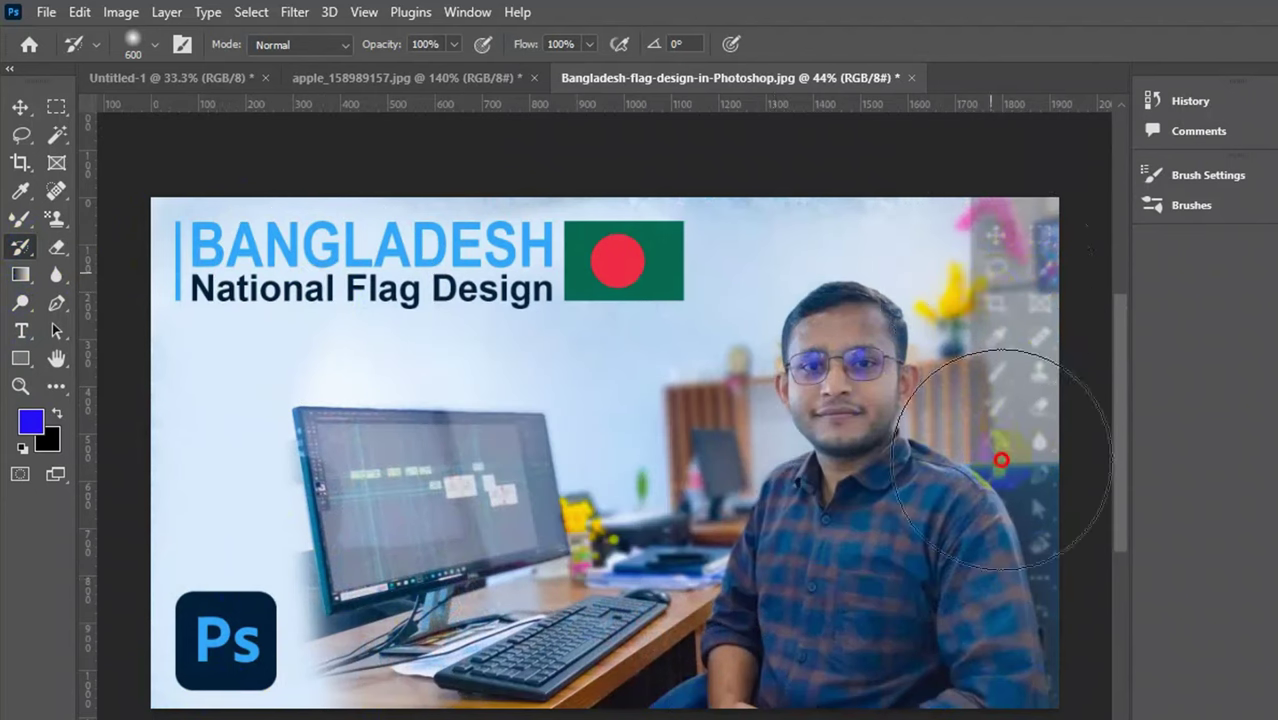
{"action": "mouse_move", "coordinate": [398, 716]}
{"action": "left_mouse_down"}
{"action": "mouse_move", "coordinate": [135, 334]}
{"action": "mouse_move", "coordinate": [156, 241]}
{"action": "mouse_move", "coordinate": [967, 235]}
{"action": "mouse_move", "coordinate": [1080, 359]}
{"action": "mouse_move", "coordinate": [813, 716]}
{"action": "left_mouse_up"}
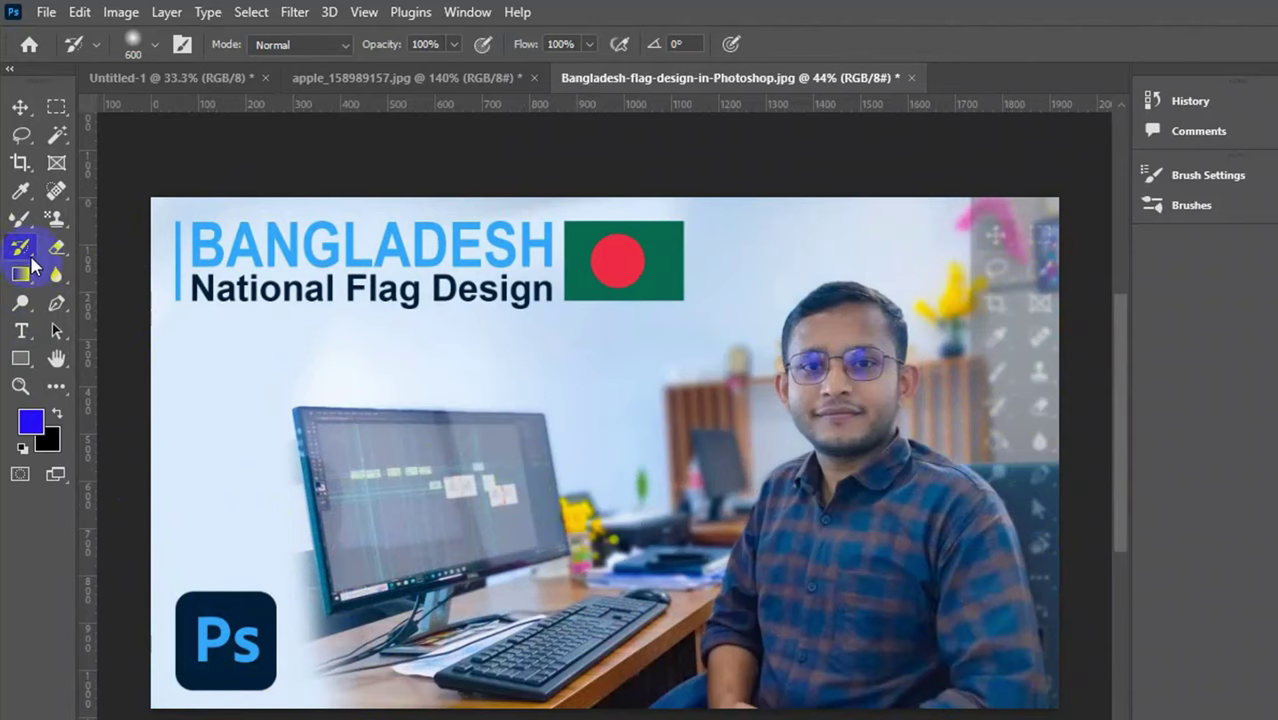
Try the Art History Brush at 600 px with the Tight Short style over the brick pattern, and undo the painting.
{"action": "right_click", "coordinate": [27, 249]}
{"action": "left_click", "coordinate": [91, 271]}
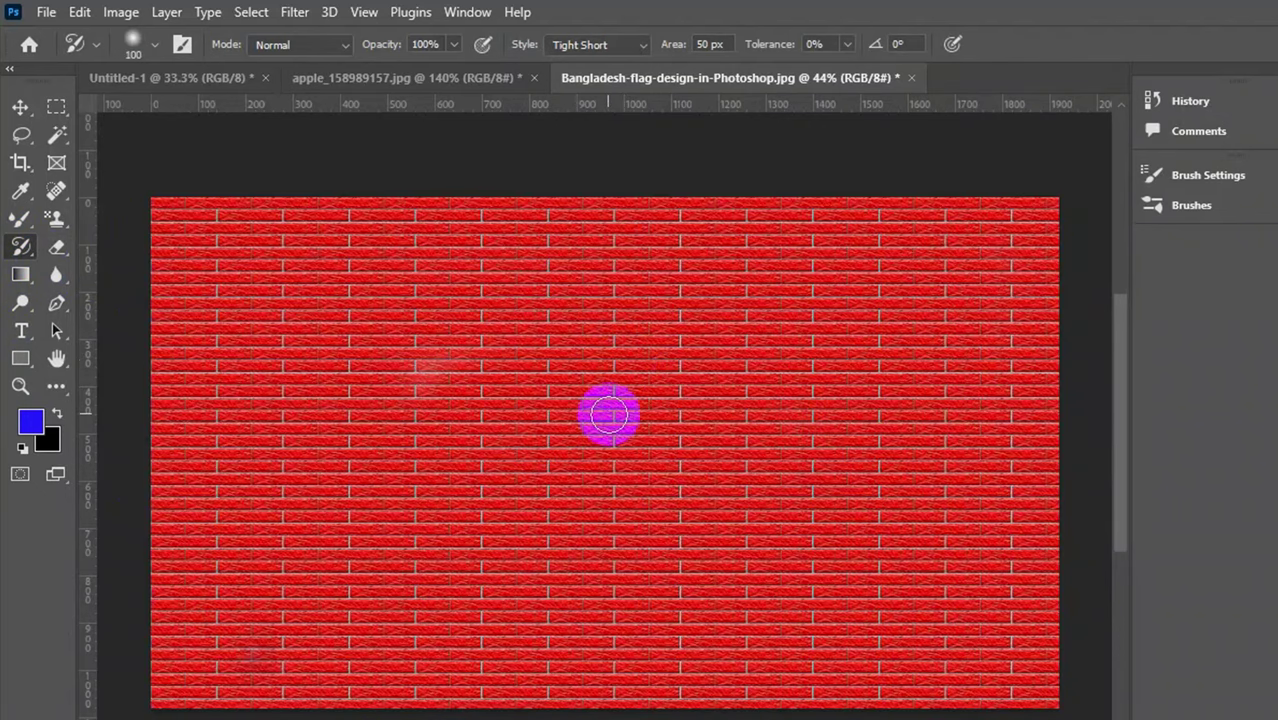
{"action": "key", "text": "bracketright"}
{"action": "left_click_drag", "start_coordinate": [542, 396], "coordinate": [693, 399]}
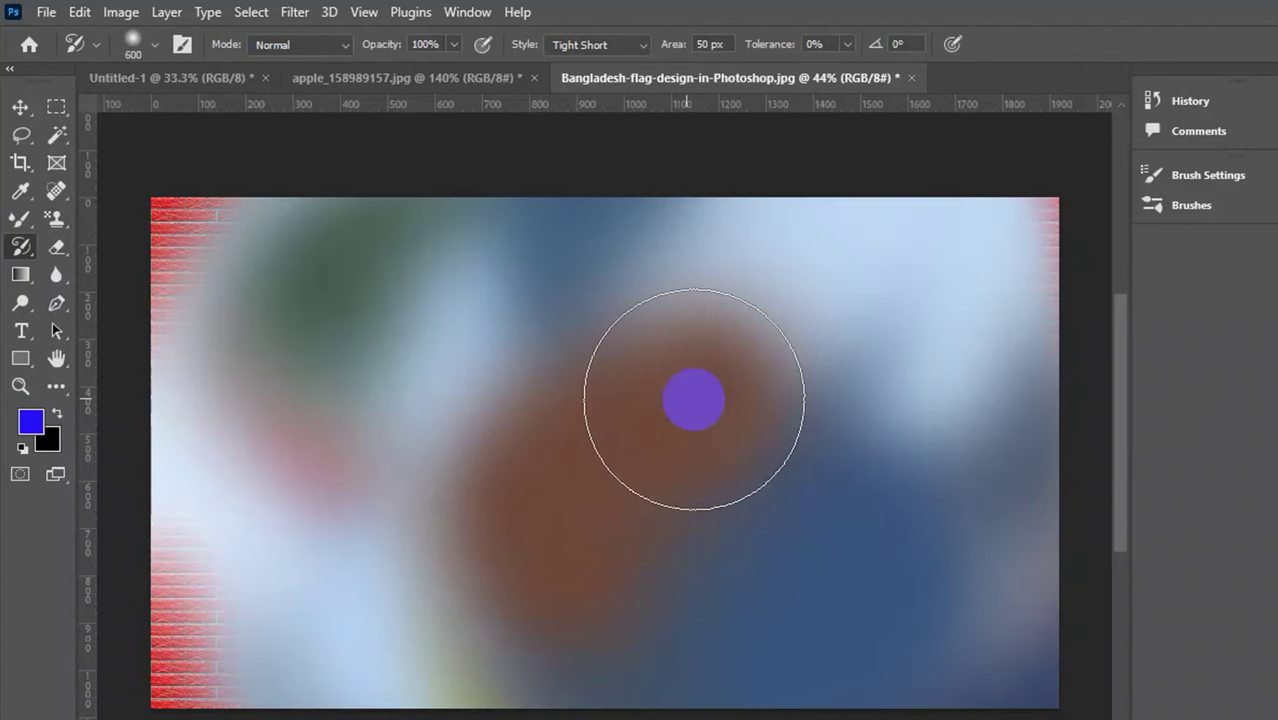
{"action": "key", "text": "ctrl+z"}
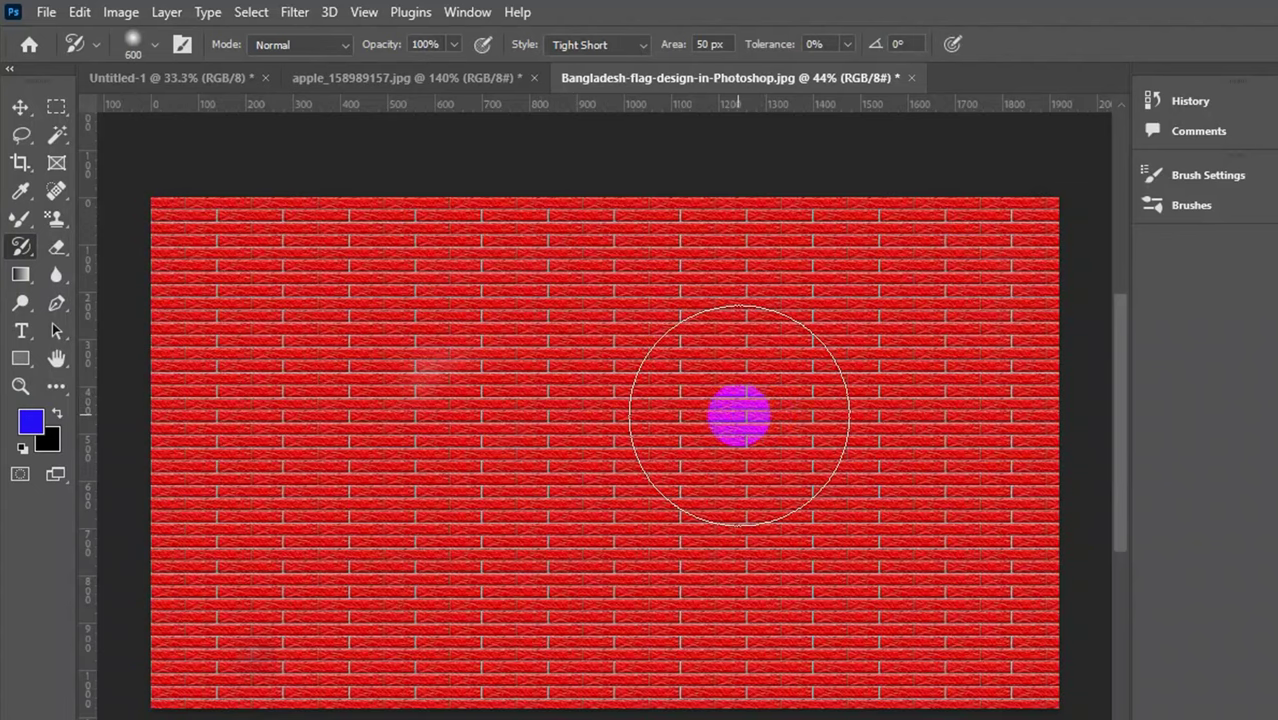
Paint across the brick-patterned image with the Art History Brush reduced to 400 px.
{"action": "key", "text": "bracketleft"}
{"action": "left_click_drag", "start_coordinate": [738, 415], "coordinate": [805, 413]}
{"action": "mouse_move", "coordinate": [628, 313]}
{"action": "left_mouse_down"}
{"action": "mouse_move", "coordinate": [461, 341]}
{"action": "mouse_move", "coordinate": [353, 392]}
{"action": "mouse_move", "coordinate": [338, 448]}
{"action": "mouse_move", "coordinate": [351, 516]}
{"action": "mouse_move", "coordinate": [526, 598]}
{"action": "mouse_move", "coordinate": [635, 624]}
{"action": "mouse_move", "coordinate": [887, 642]}
{"action": "mouse_move", "coordinate": [989, 466]}
{"action": "mouse_move", "coordinate": [972, 315]}
{"action": "mouse_move", "coordinate": [601, 335]}
{"action": "mouse_move", "coordinate": [224, 294]}
{"action": "mouse_move", "coordinate": [211, 548]}
{"action": "mouse_move", "coordinate": [221, 666]}
{"action": "mouse_move", "coordinate": [795, 685]}
{"action": "mouse_move", "coordinate": [972, 655]}
{"action": "mouse_move", "coordinate": [1001, 617]}
{"action": "left_mouse_up"}
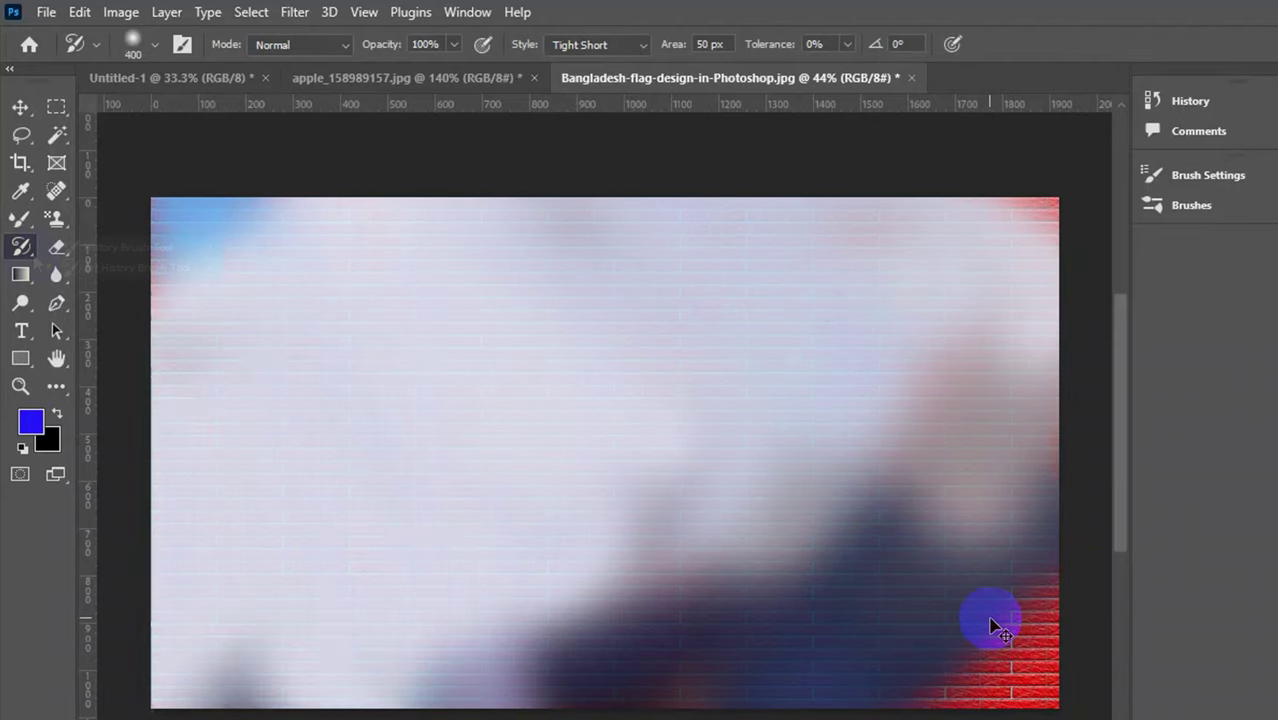
Erase the entire brick-patterned image to the black background colour with the Eraser tool.
{"action": "left_click", "coordinate": [27, 268]}
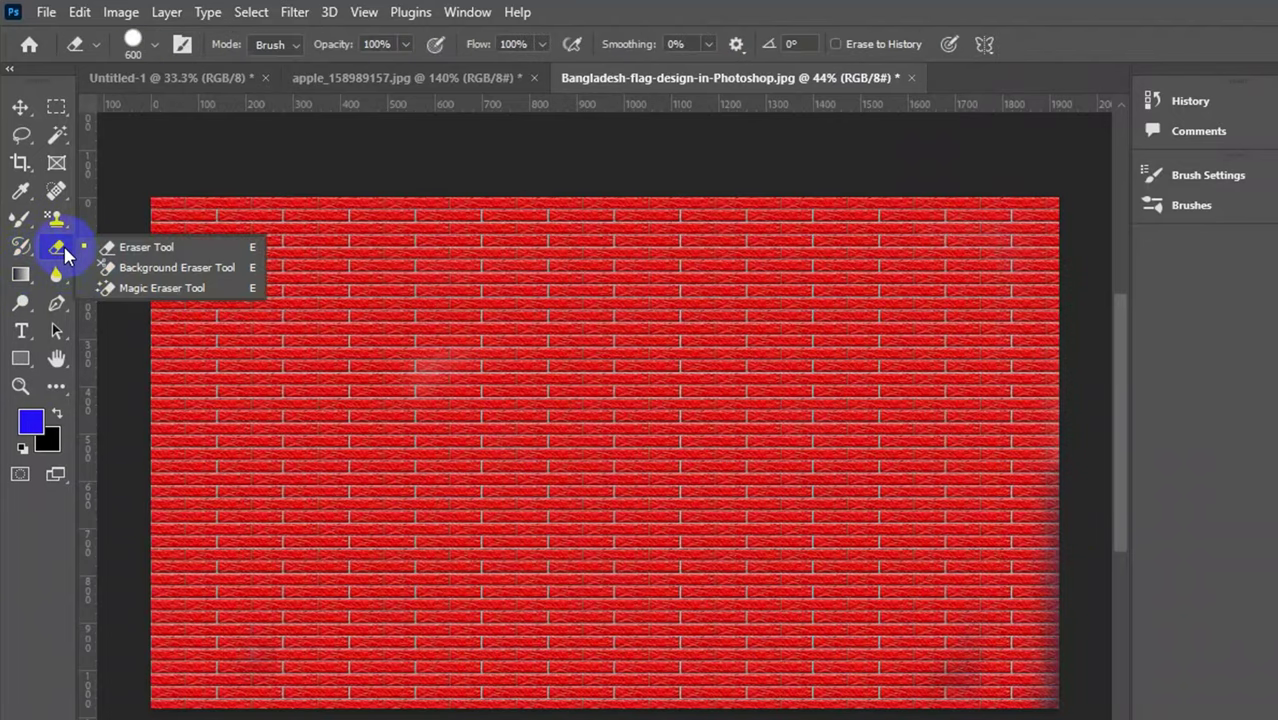
{"action": "left_click", "coordinate": [125, 247]}
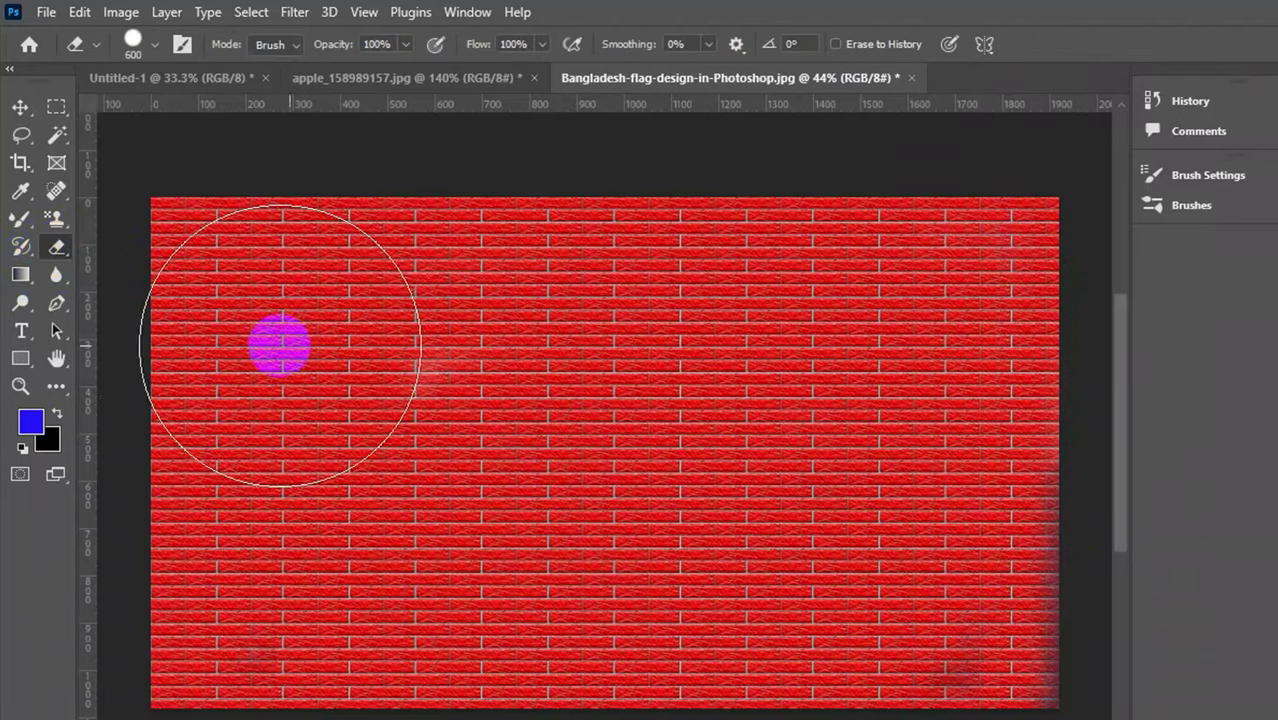
{"action": "mouse_move", "coordinate": [280, 345]}
{"action": "left_mouse_down"}
{"action": "mouse_move", "coordinate": [827, 348]}
{"action": "mouse_move", "coordinate": [810, 336]}
{"action": "mouse_move", "coordinate": [305, 379]}
{"action": "mouse_move", "coordinate": [981, 260]}
{"action": "mouse_move", "coordinate": [833, 659]}
{"action": "mouse_move", "coordinate": [259, 403]}
{"action": "mouse_move", "coordinate": [205, 362]}
{"action": "mouse_move", "coordinate": [365, 715]}
{"action": "left_mouse_up"}
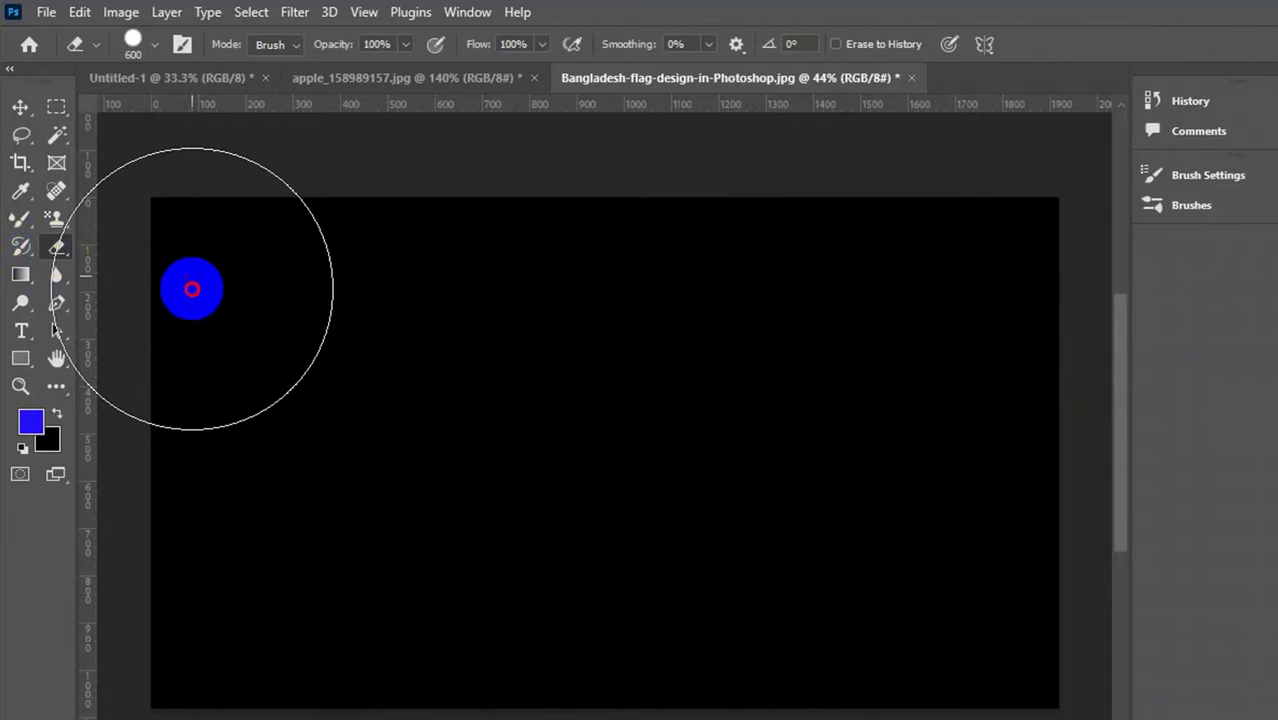
{"action": "mouse_move", "coordinate": [192, 289]}
{"action": "left_mouse_down"}
{"action": "mouse_move", "coordinate": [399, 542]}
{"action": "mouse_move", "coordinate": [950, 351]}
{"action": "mouse_move", "coordinate": [867, 365]}
{"action": "left_mouse_up"}
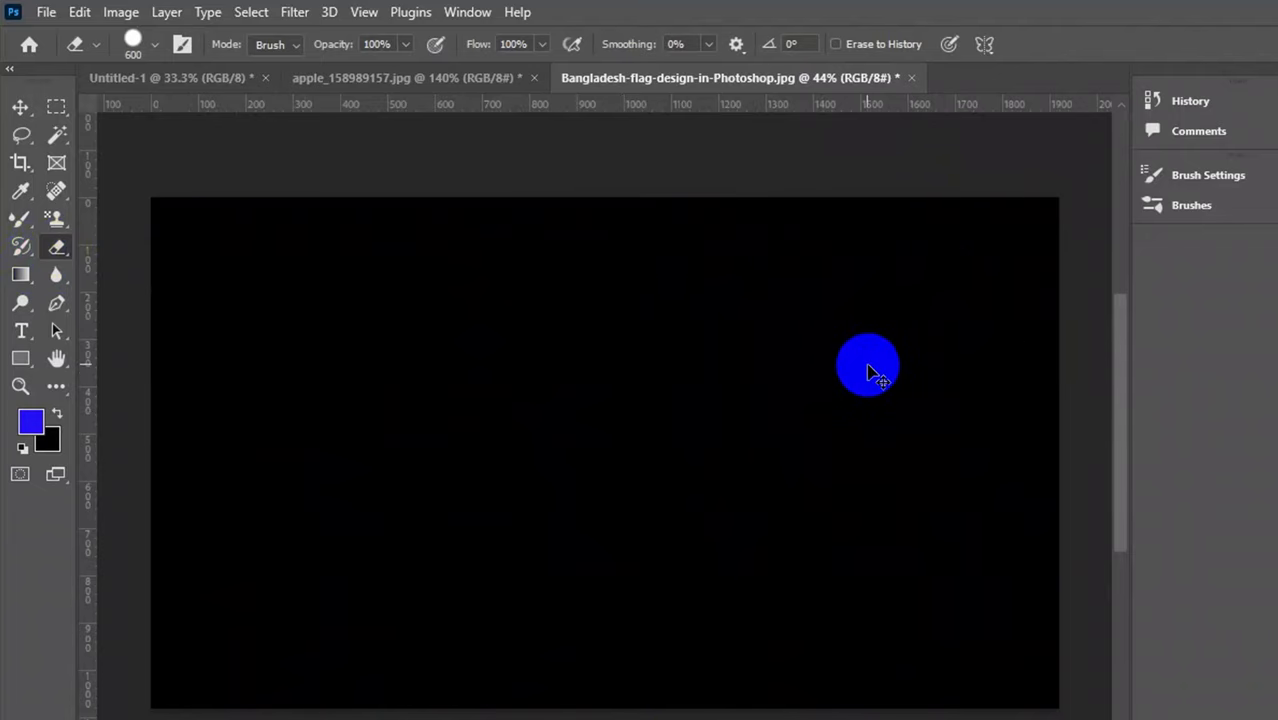
Undo the Eraser strokes and the earlier brick pattern painting back to the original photo.
{"action": "key", "text": "ctrl+z"}
{"action": "key", "text": "ctrl+z"}
{"action": "key", "text": "ctrl+z"}
{"action": "key", "text": "ctrl+z"}
{"action": "key", "text": "ctrl+z"}
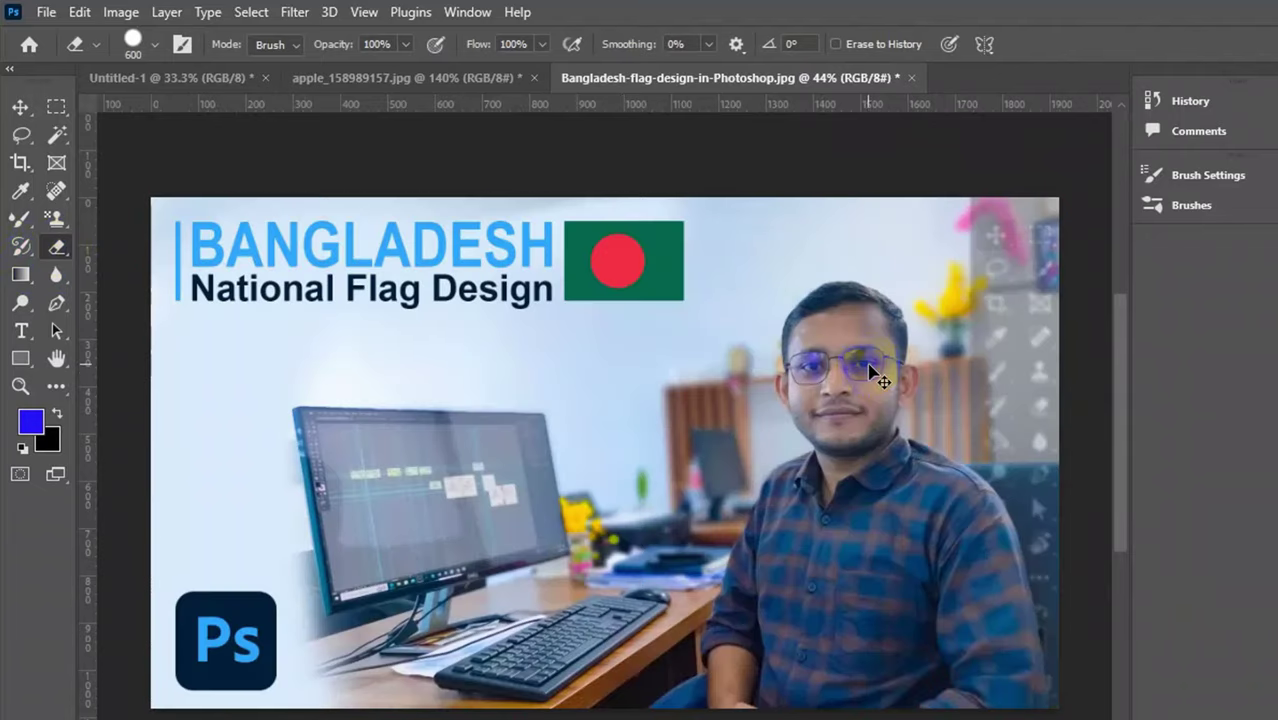
Try erasing across the original photo with the Eraser tool several times, undoing each attempt.
{"action": "left_click_drag", "start_coordinate": [430, 305], "coordinate": [810, 251]}
{"action": "key", "text": "ctrl+z"}
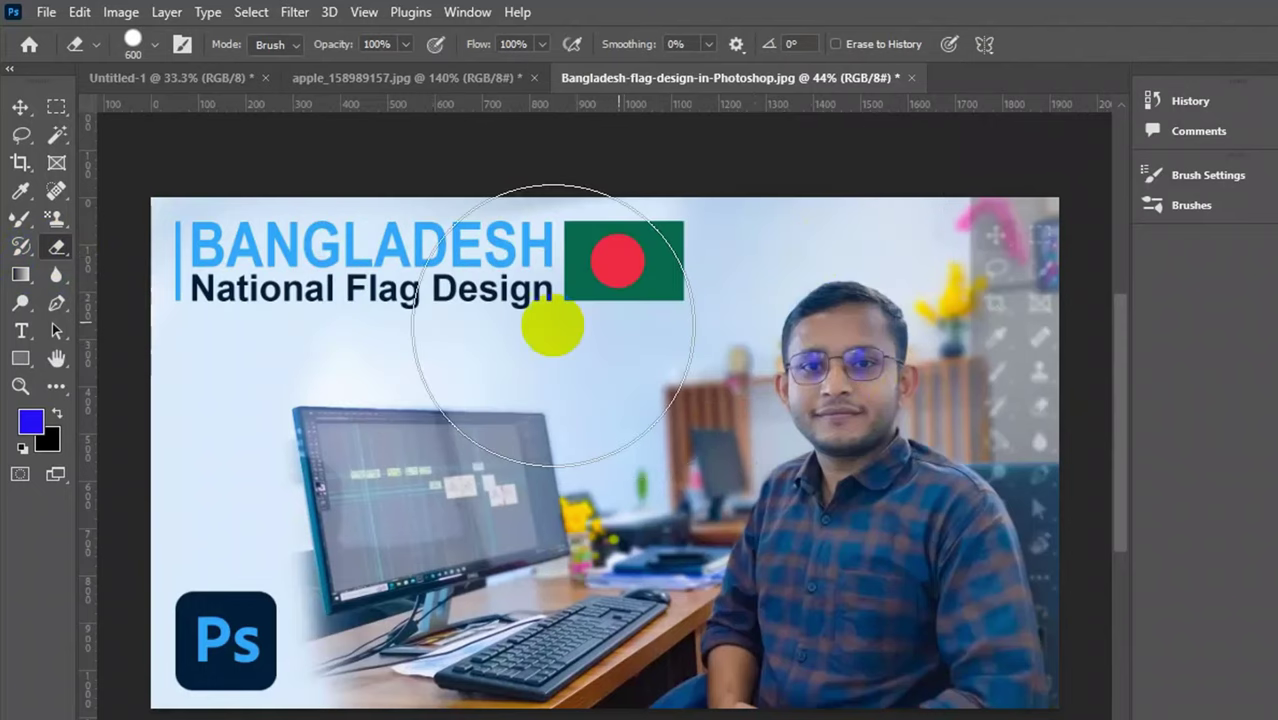
{"action": "mouse_move", "coordinate": [200, 285]}
{"action": "left_mouse_down"}
{"action": "mouse_move", "coordinate": [791, 279]}
{"action": "mouse_move", "coordinate": [947, 259]}
{"action": "mouse_move", "coordinate": [1058, 299]}
{"action": "mouse_move", "coordinate": [1056, 601]}
{"action": "mouse_move", "coordinate": [456, 701]}
{"action": "mouse_move", "coordinate": [210, 590]}
{"action": "mouse_move", "coordinate": [206, 444]}
{"action": "mouse_move", "coordinate": [769, 470]}
{"action": "mouse_move", "coordinate": [1026, 429]}
{"action": "mouse_move", "coordinate": [656, 608]}
{"action": "left_mouse_up"}
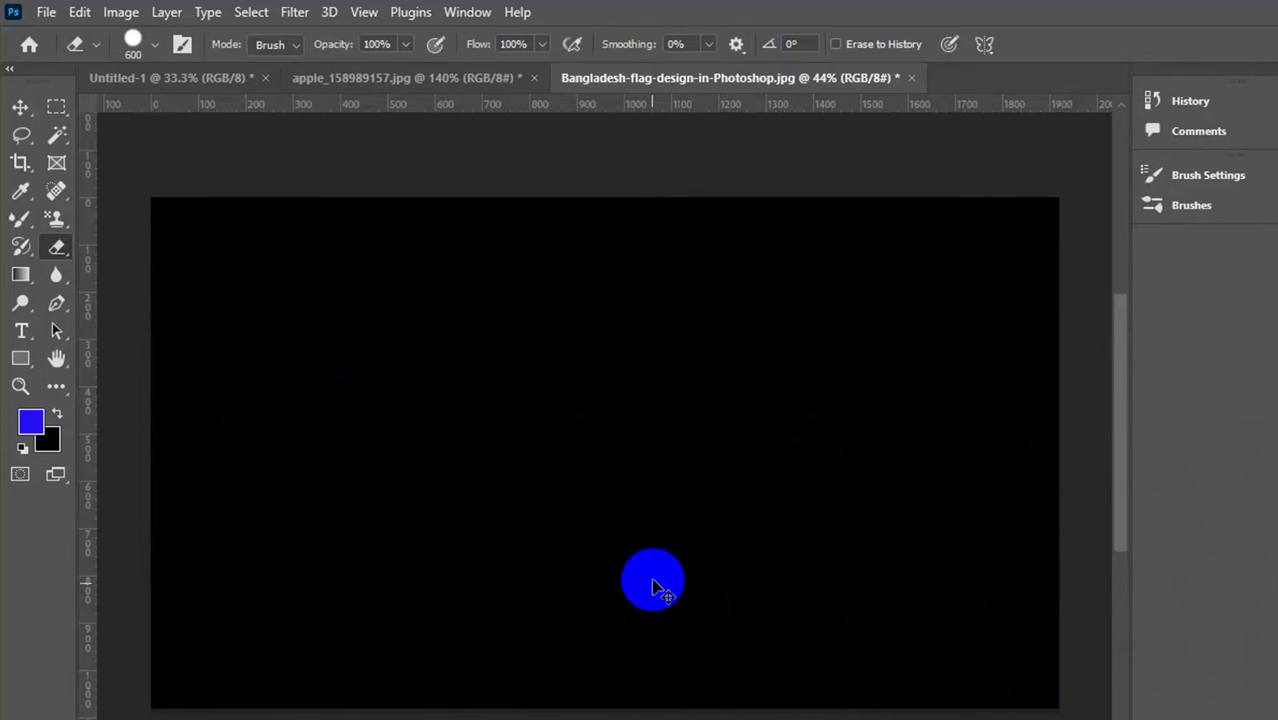
{"action": "key", "text": "ctrl+z"}
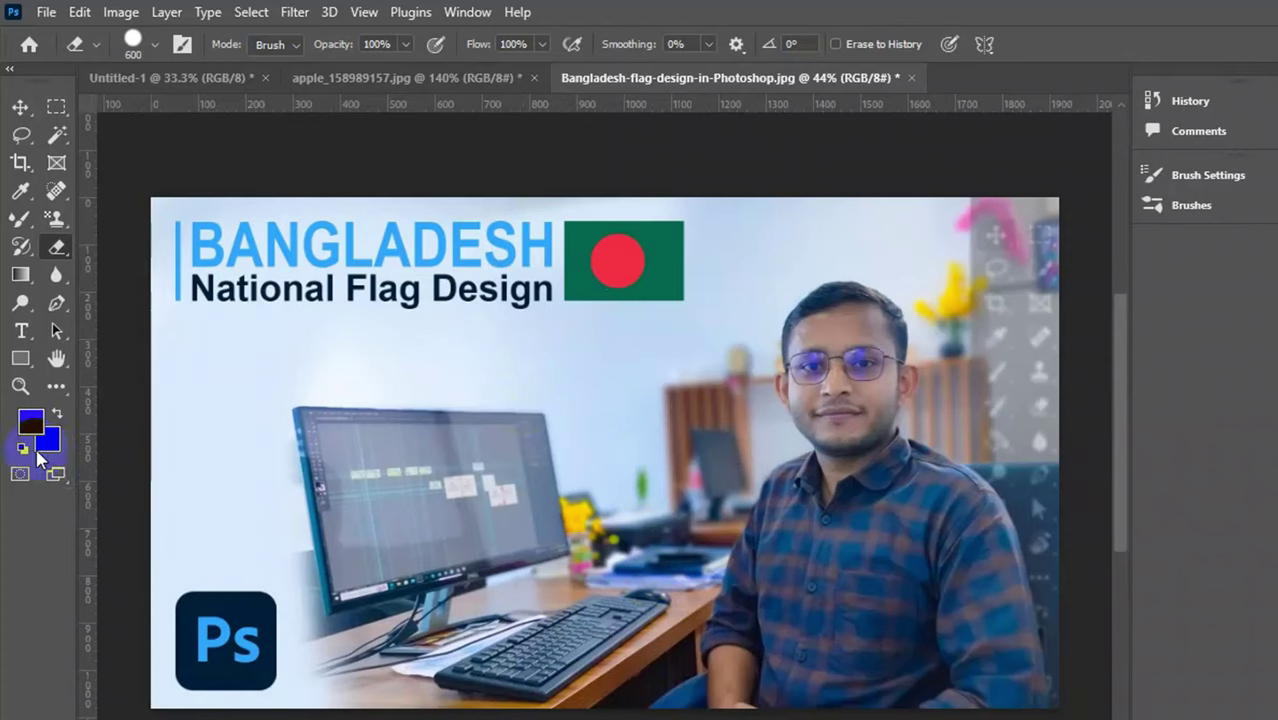
{"action": "left_click_drag", "start_coordinate": [212, 270], "coordinate": [1080, 244]}
{"action": "key", "text": "ctrl+z"}
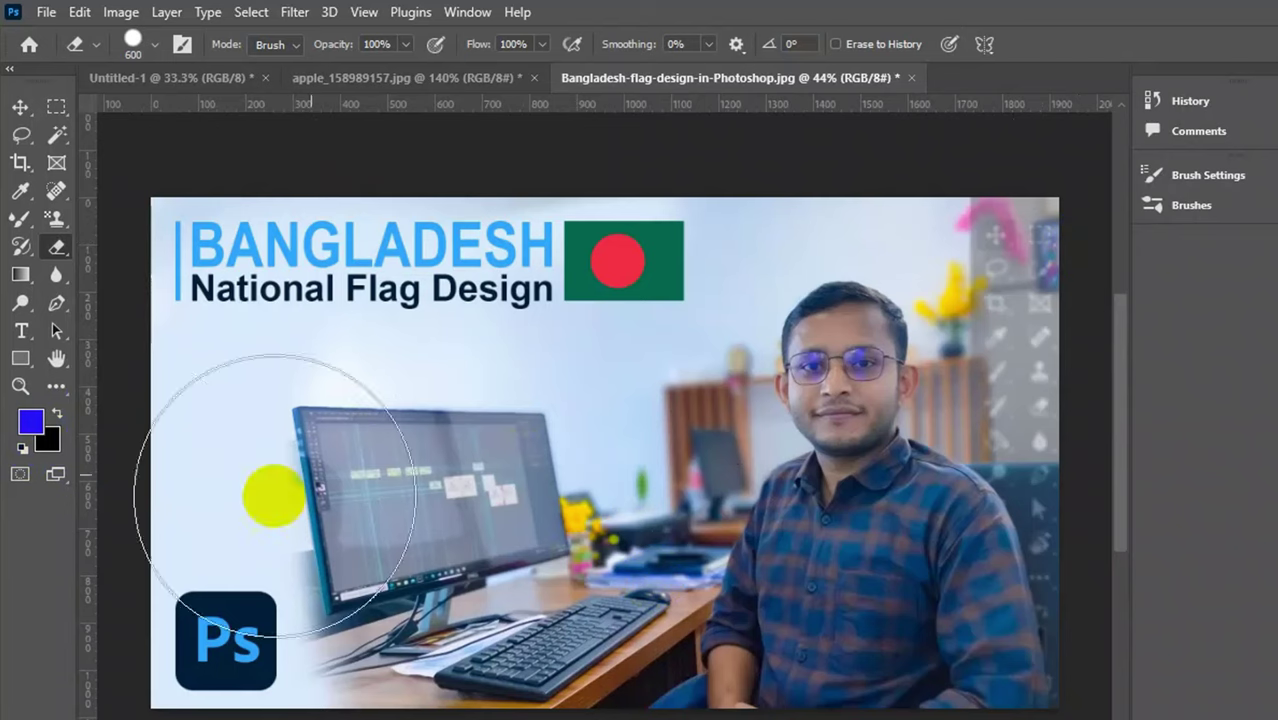
Swap the foreground and background colours, test the Eraser across the photo's upper part with blue as background, and undo the stroke.
{"action": "left_click", "coordinate": [58, 413]}
{"action": "left_click_drag", "start_coordinate": [251, 262], "coordinate": [1021, 230]}
{"action": "key", "text": "ctrl+z"}
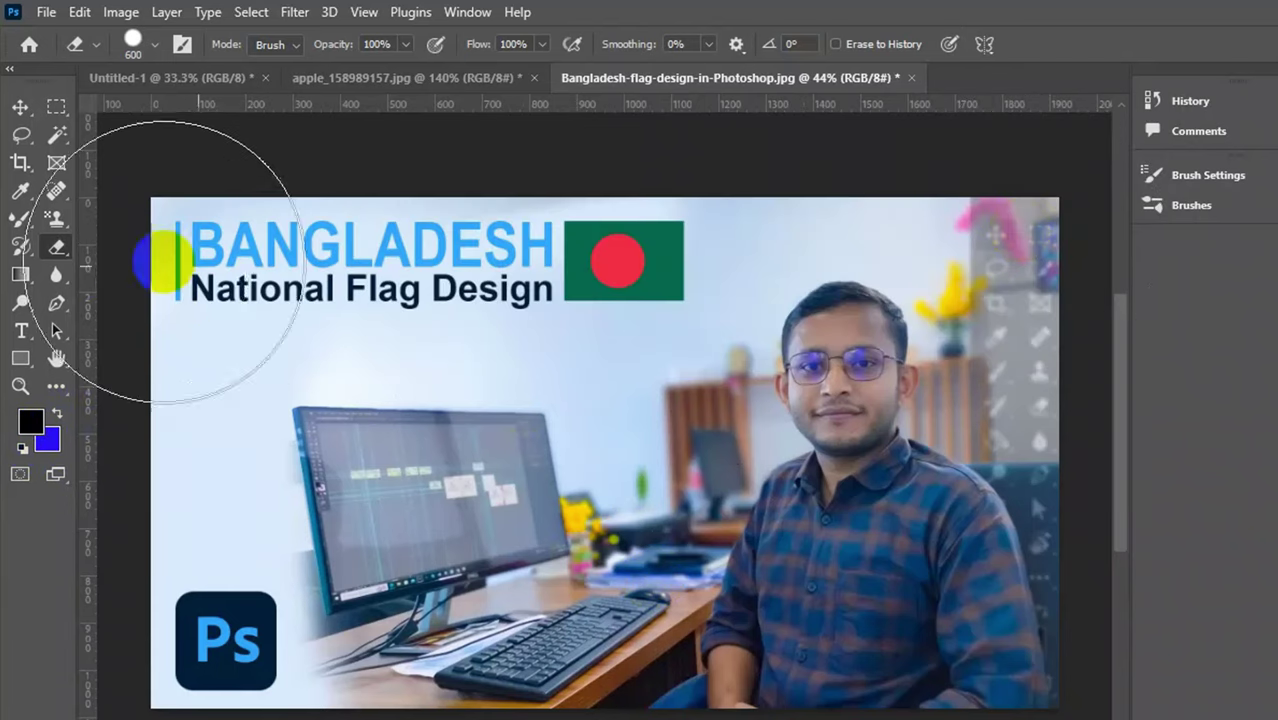
Erase the pale wall along the photo's upper edge and around the title, monitor and Ps logo with the Background Eraser.
{"action": "left_click", "coordinate": [66, 254]}
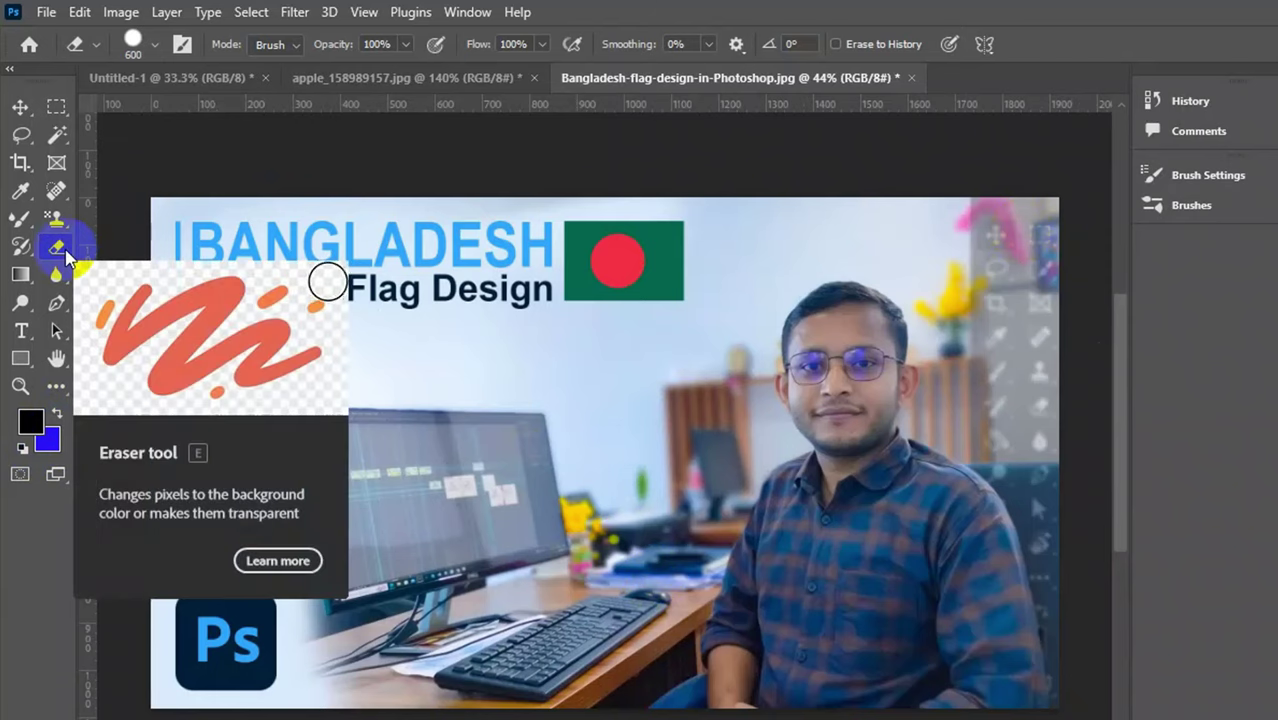
{"action": "right_click", "coordinate": [66, 254]}
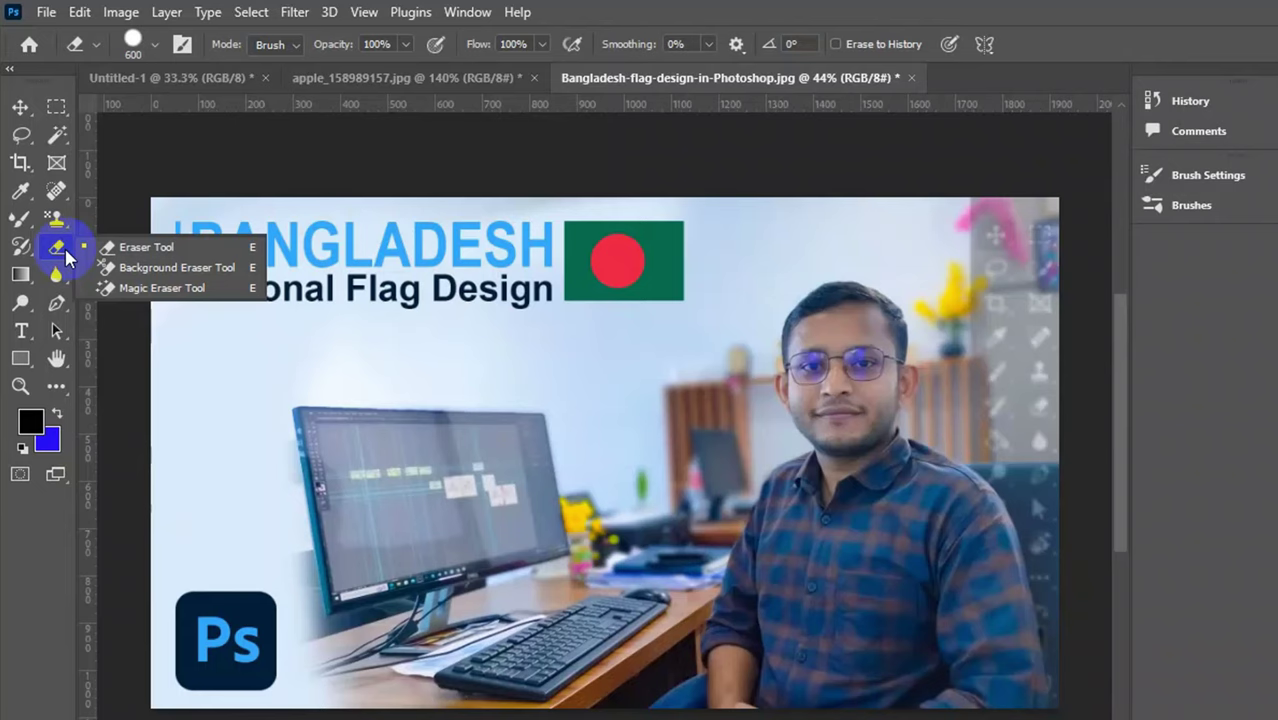
{"action": "left_click", "coordinate": [178, 267]}
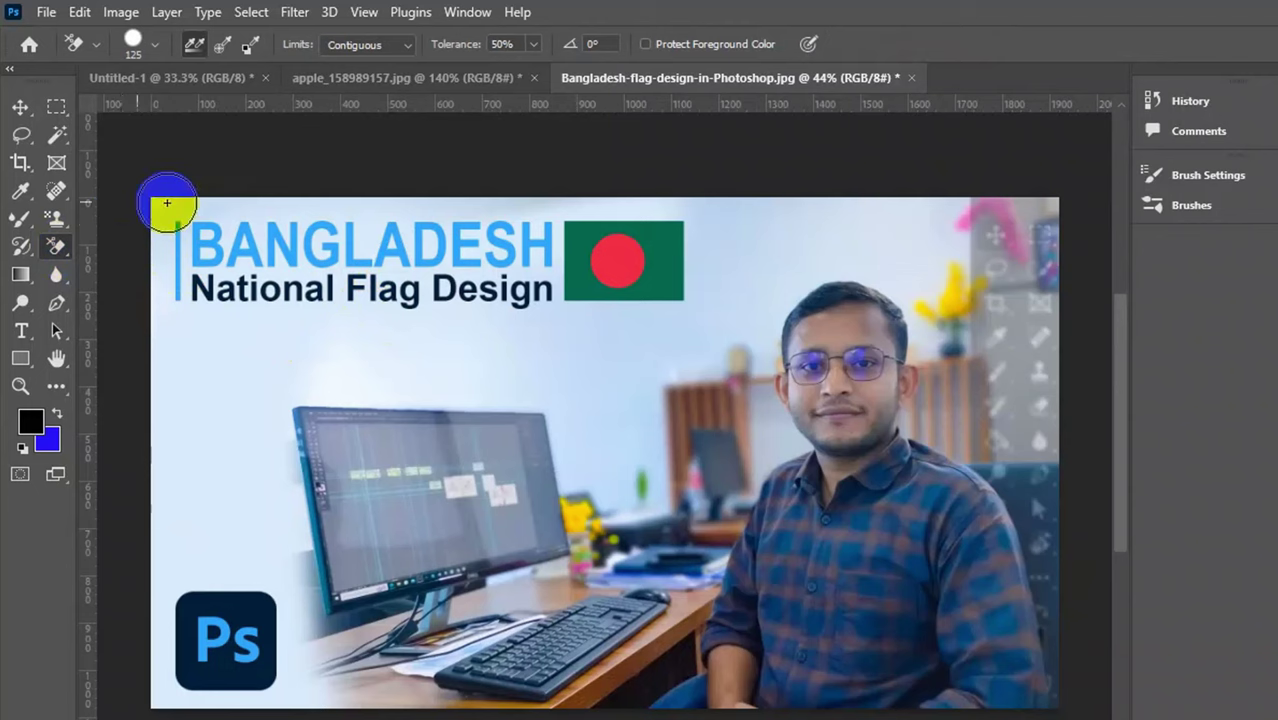
{"action": "mouse_move", "coordinate": [165, 200]}
{"action": "left_mouse_down"}
{"action": "mouse_move", "coordinate": [1085, 211]}
{"action": "mouse_move", "coordinate": [694, 250]}
{"action": "mouse_move", "coordinate": [701, 237]}
{"action": "mouse_move", "coordinate": [695, 349]}
{"action": "mouse_move", "coordinate": [497, 377]}
{"action": "mouse_move", "coordinate": [322, 377]}
{"action": "mouse_move", "coordinate": [678, 320]}
{"action": "mouse_move", "coordinate": [563, 322]}
{"action": "mouse_move", "coordinate": [614, 306]}
{"action": "mouse_move", "coordinate": [575, 305]}
{"action": "mouse_move", "coordinate": [478, 320]}
{"action": "mouse_move", "coordinate": [161, 311]}
{"action": "mouse_move", "coordinate": [152, 203]}
{"action": "mouse_move", "coordinate": [203, 334]}
{"action": "mouse_move", "coordinate": [201, 367]}
{"action": "mouse_move", "coordinate": [268, 472]}
{"action": "mouse_move", "coordinate": [318, 598]}
{"action": "mouse_move", "coordinate": [285, 438]}
{"action": "mouse_move", "coordinate": [283, 358]}
{"action": "mouse_move", "coordinate": [553, 381]}
{"action": "mouse_move", "coordinate": [590, 479]}
{"action": "left_mouse_up"}
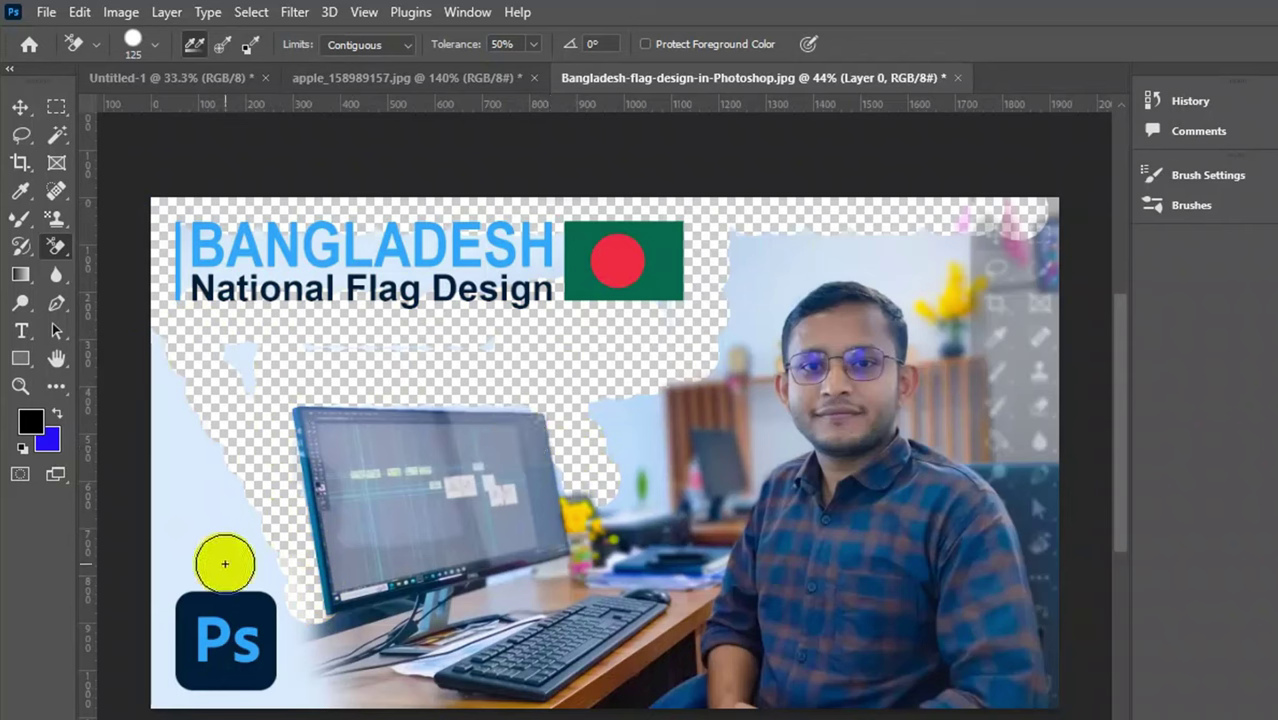
{"action": "mouse_move", "coordinate": [259, 581]}
{"action": "left_mouse_down"}
{"action": "mouse_move", "coordinate": [156, 562]}
{"action": "mouse_move", "coordinate": [175, 698]}
{"action": "mouse_move", "coordinate": [276, 707]}
{"action": "mouse_move", "coordinate": [285, 638]}
{"action": "mouse_move", "coordinate": [277, 574]}
{"action": "mouse_move", "coordinate": [216, 526]}
{"action": "mouse_move", "coordinate": [144, 318]}
{"action": "mouse_move", "coordinate": [185, 448]}
{"action": "mouse_move", "coordinate": [225, 497]}
{"action": "mouse_move", "coordinate": [200, 390]}
{"action": "left_mouse_up"}
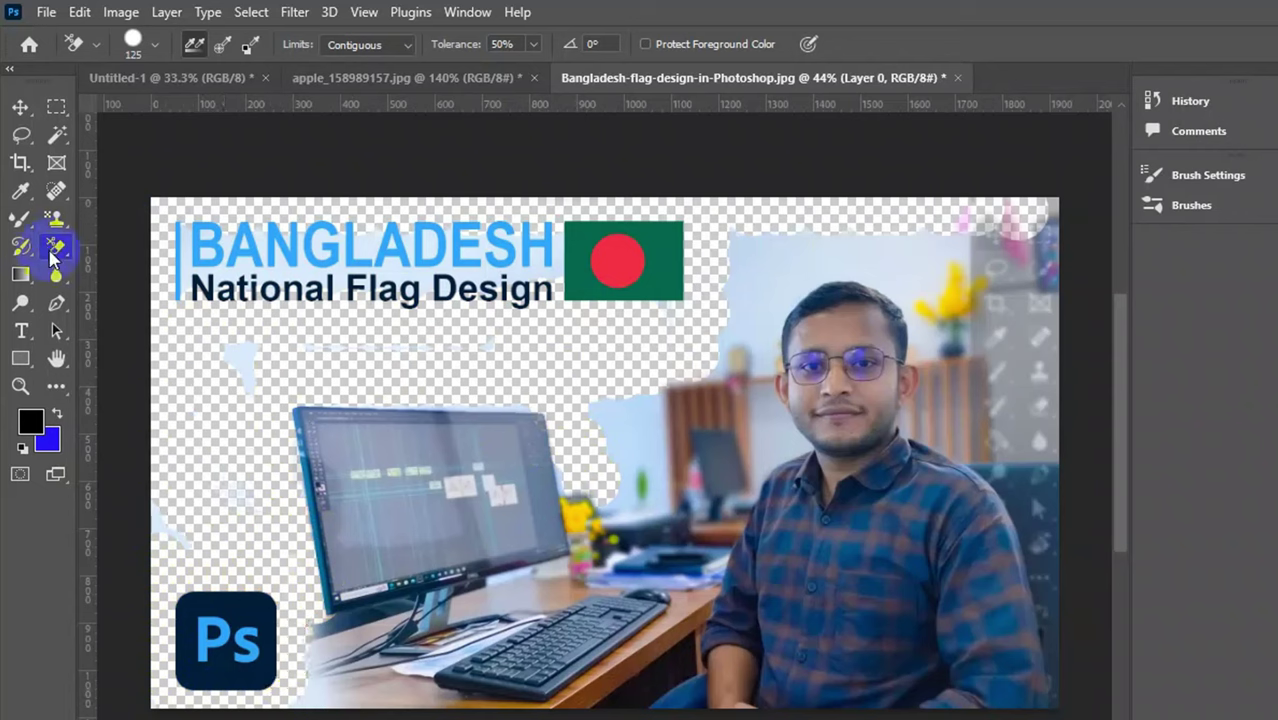
Undo all the Background Eraser strokes on the photo.
{"action": "key", "text": "ctrl+z"}
{"action": "key", "text": "ctrl+z"}
{"action": "key", "text": "ctrl+z"}
{"action": "key", "text": "ctrl+z"}
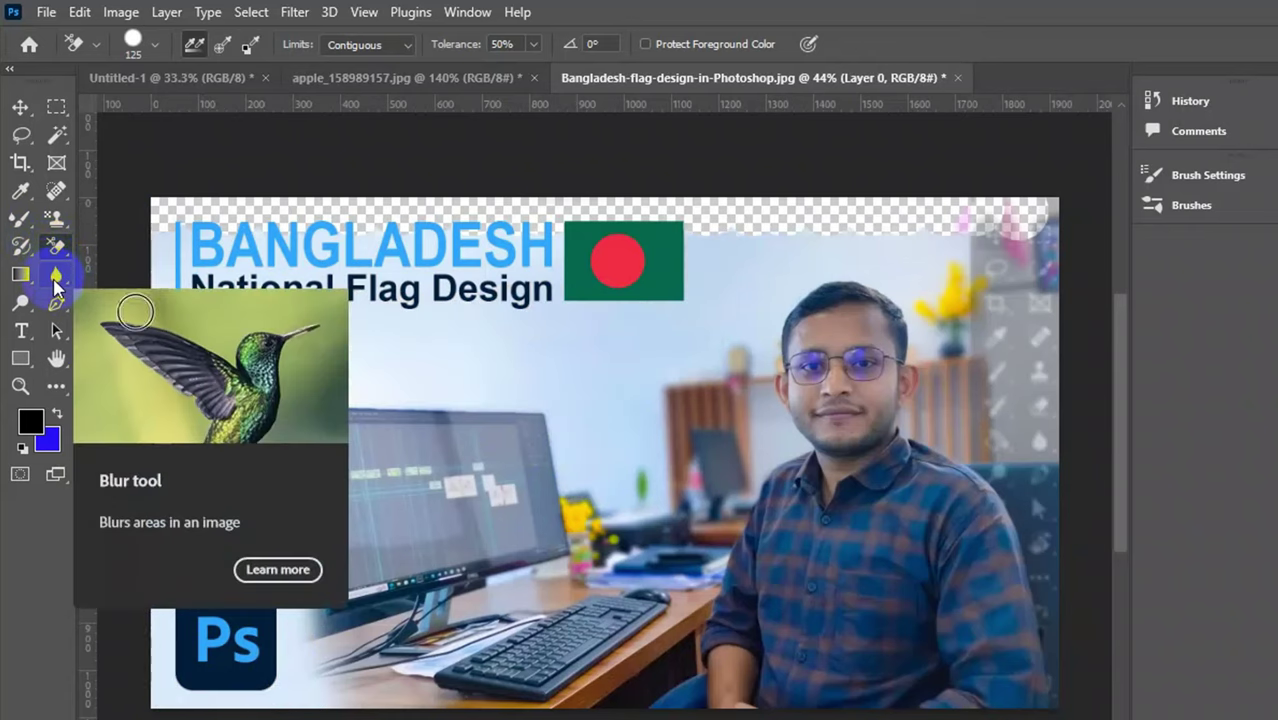
Erase the flag's green field around the red circle with the Magic Eraser.
{"action": "right_click", "coordinate": [58, 252]}
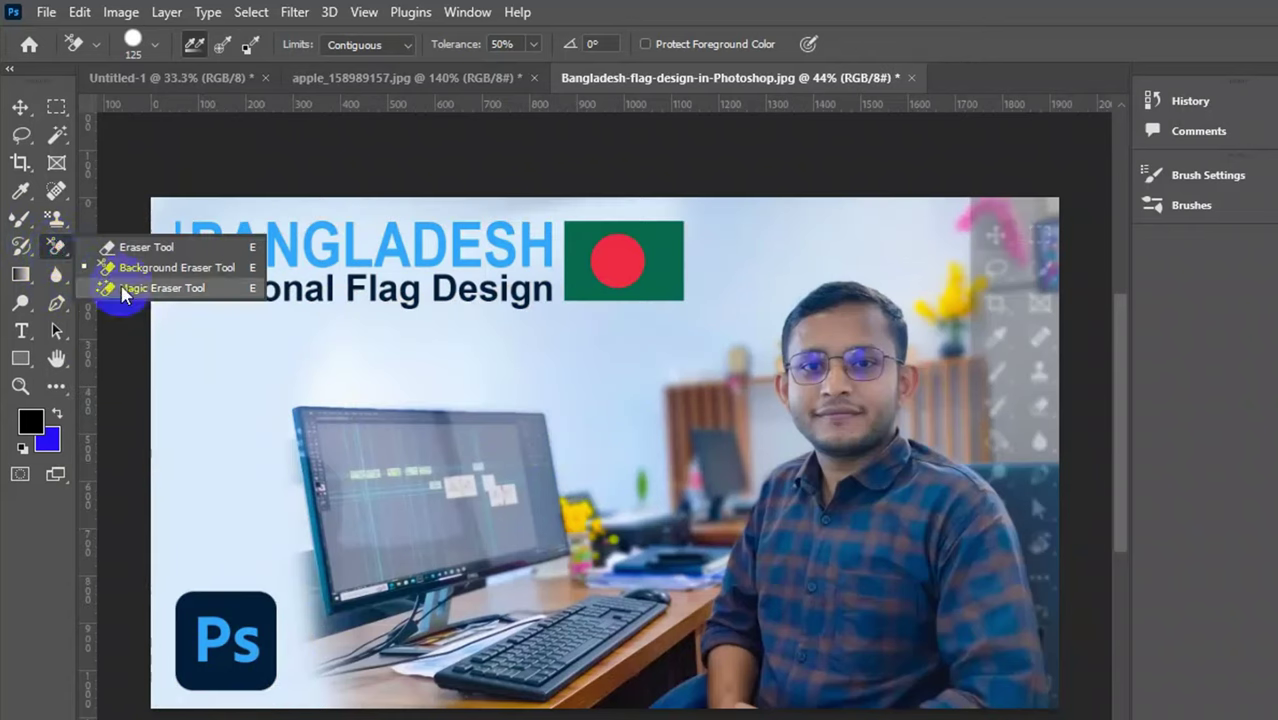
{"action": "left_click", "coordinate": [122, 290]}
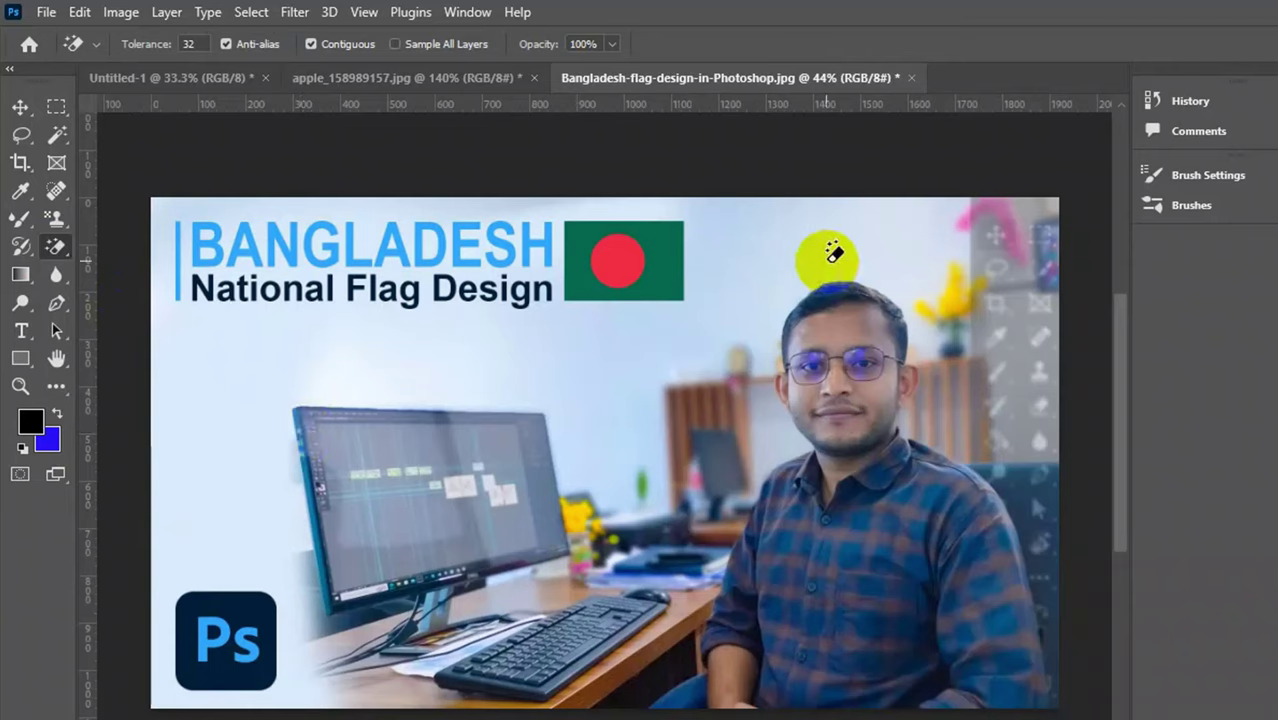
{"action": "left_click", "coordinate": [660, 243]}
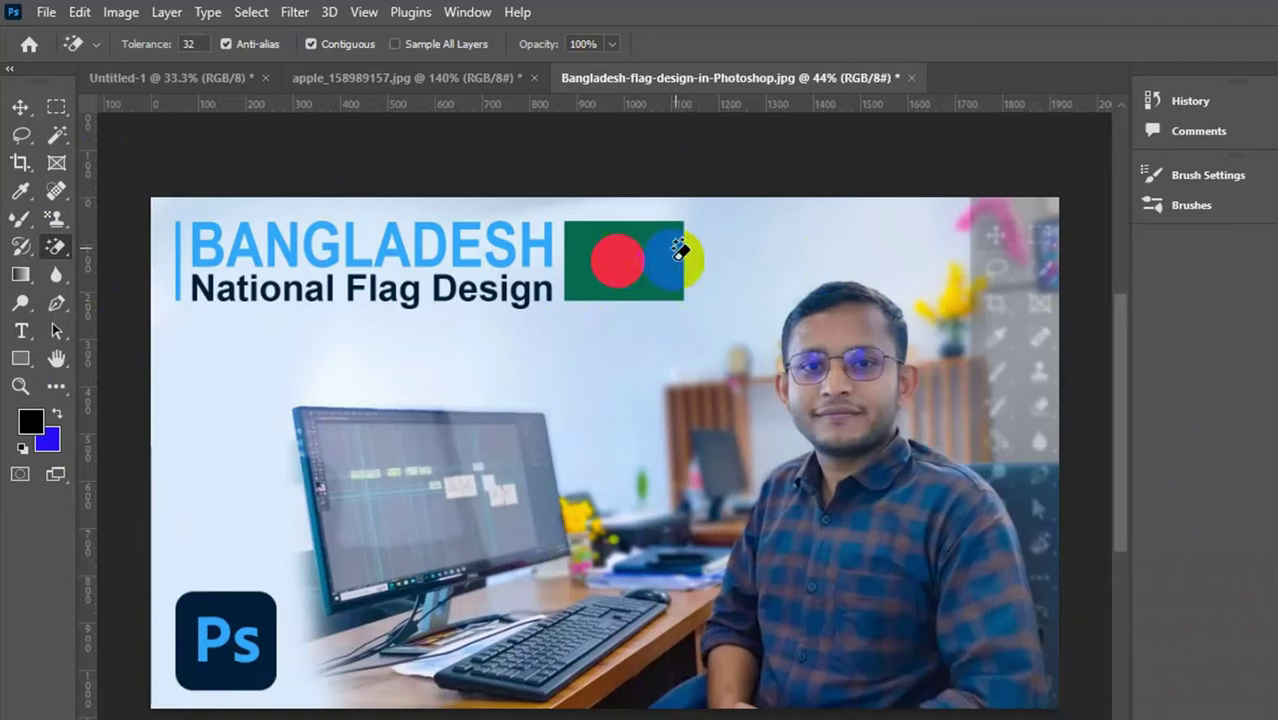
{"action": "left_click", "coordinate": [664, 268]}
{"action": "left_click", "coordinate": [662, 266]}
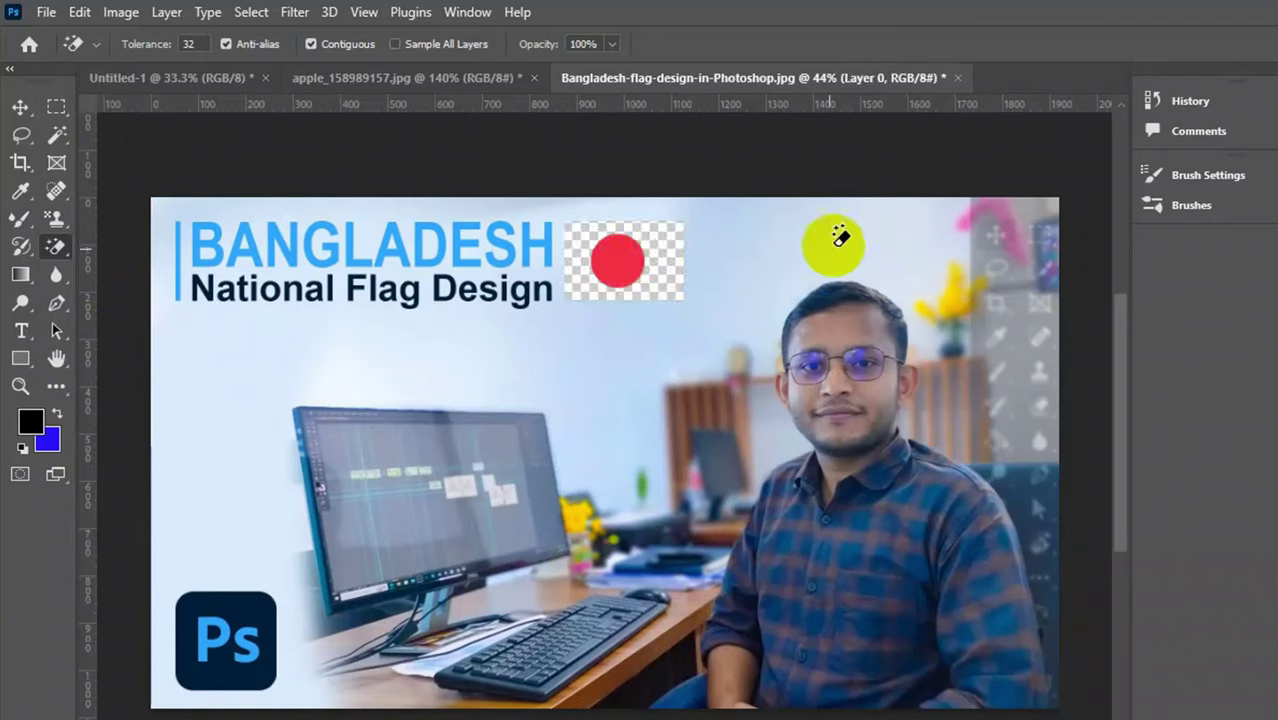
Erase the pale wall background around the title, monitor and Ps logo with the Magic Eraser.
{"action": "left_click", "coordinate": [244, 600]}
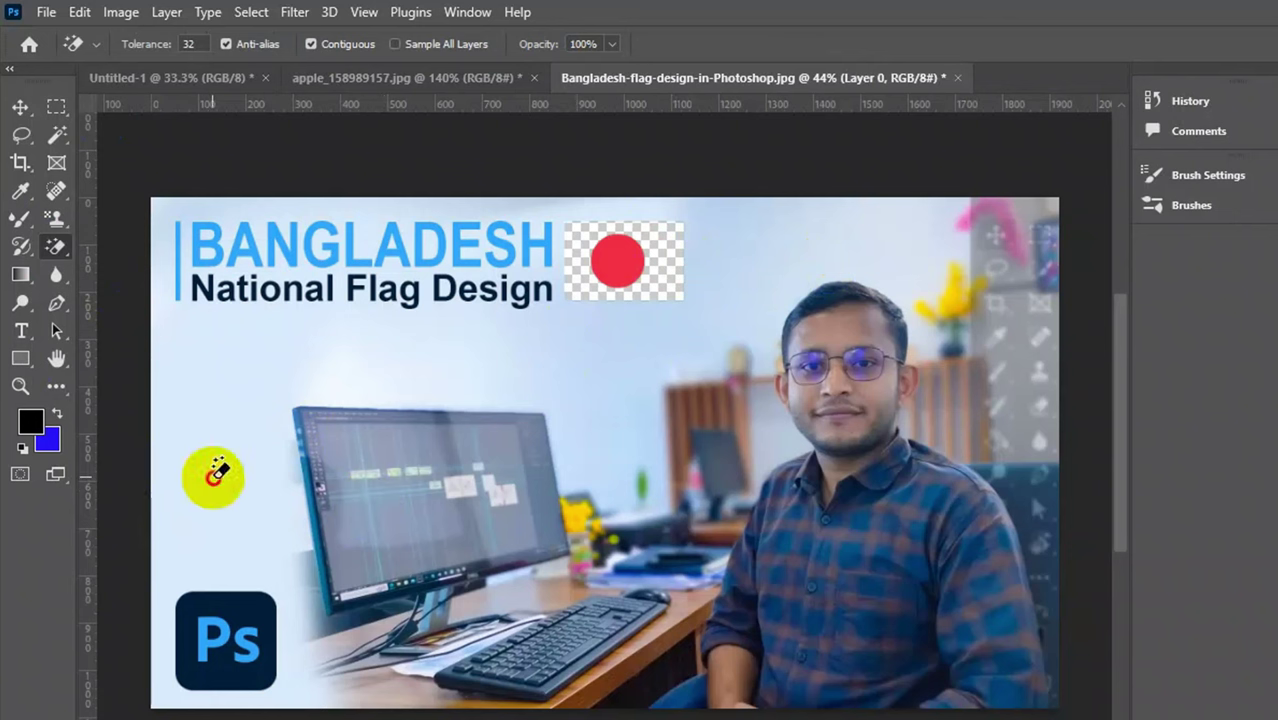
{"action": "left_click", "coordinate": [216, 469]}
{"action": "left_click", "coordinate": [218, 640]}
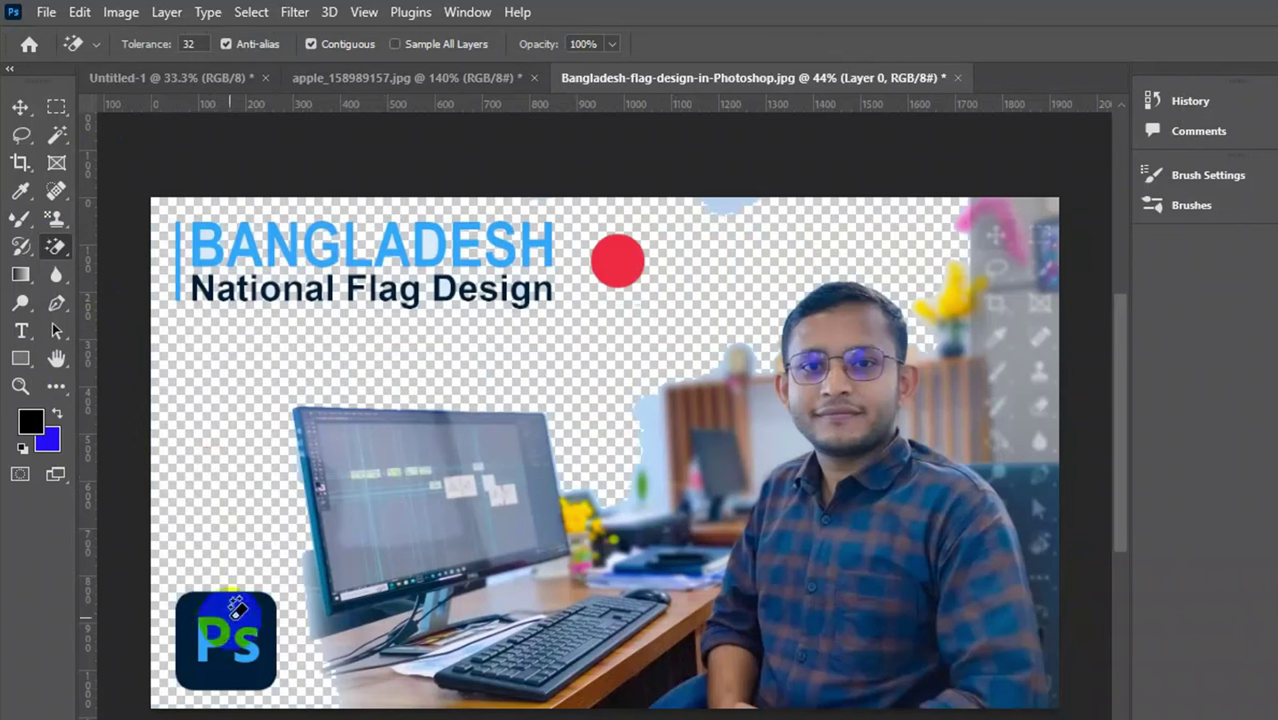
Erase the dark square behind the Ps letters with the Magic Eraser.
{"action": "left_click", "coordinate": [242, 614]}
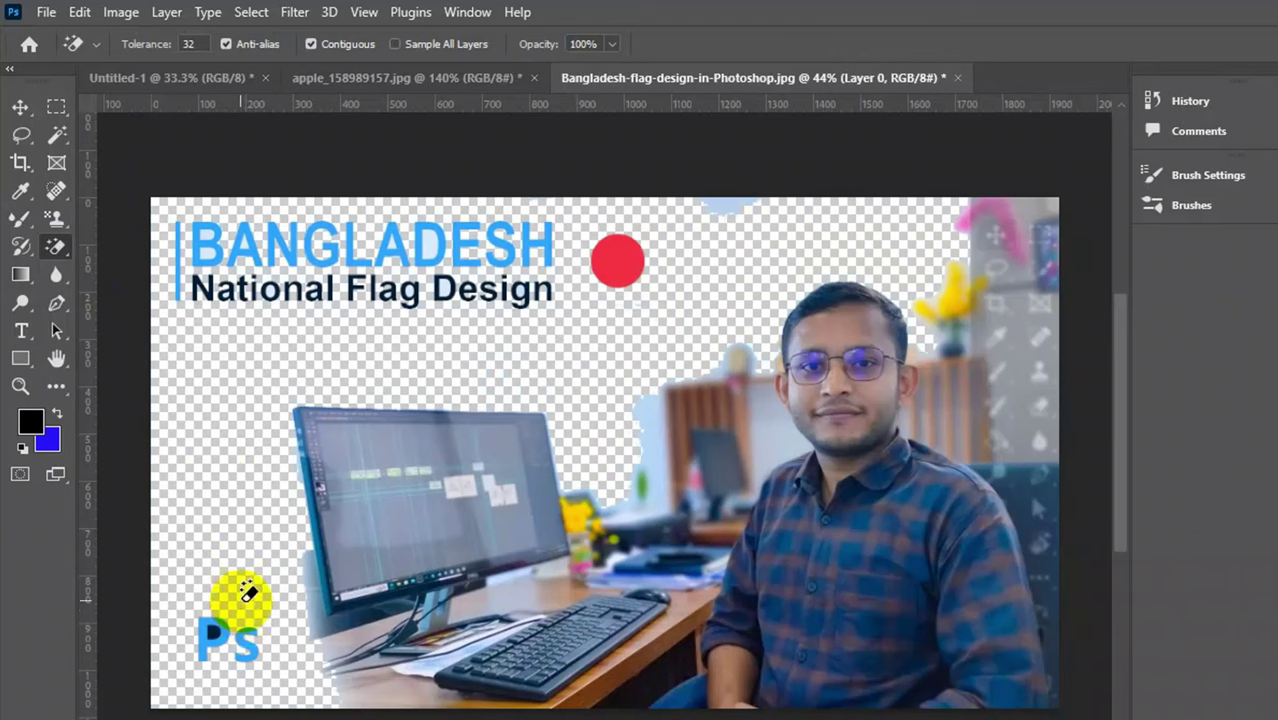
Draw repeated diagonal black-to-blue linear gradients across the photo with the Gradient tool and look at the gradient presets.
{"action": "left_click", "coordinate": [35, 283]}
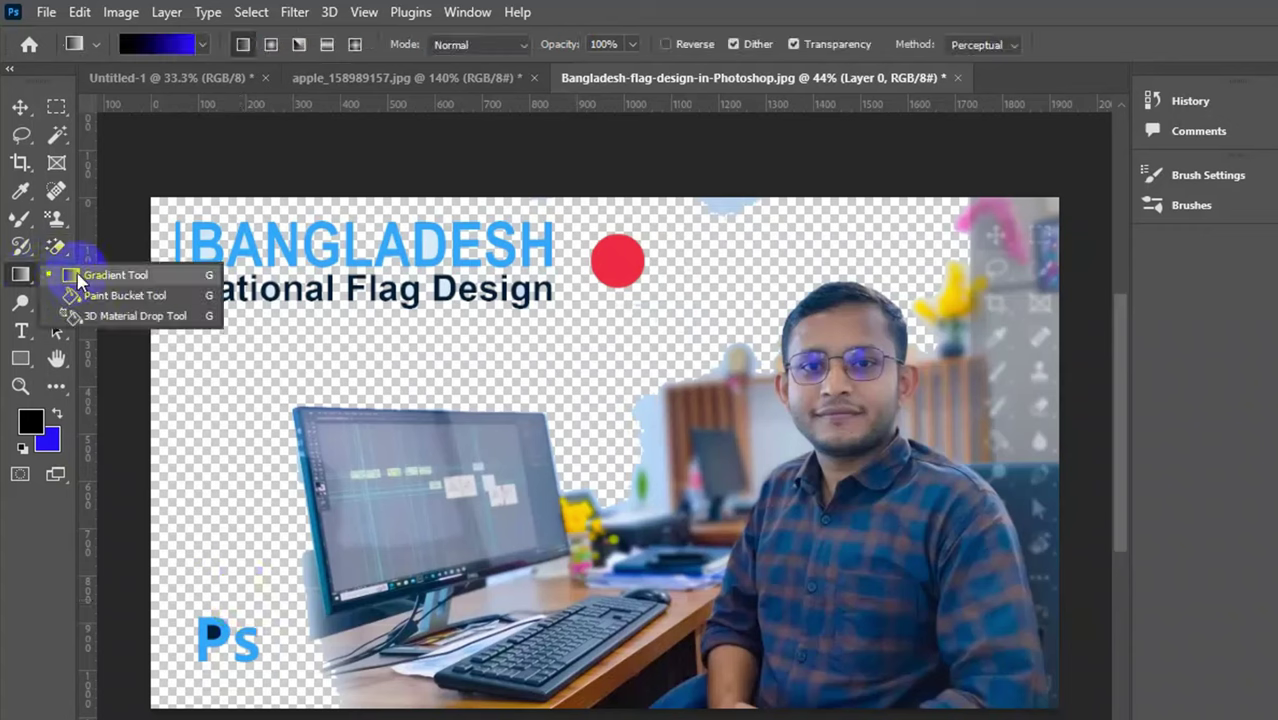
{"action": "left_click", "coordinate": [115, 275]}
{"action": "left_click_drag", "start_coordinate": [305, 218], "coordinate": [468, 435]}
{"action": "left_click_drag", "start_coordinate": [376, 299], "coordinate": [530, 445]}
{"action": "left_click_drag", "start_coordinate": [841, 263], "coordinate": [473, 490]}
{"action": "left_click_drag", "start_coordinate": [503, 327], "coordinate": [664, 516]}
{"action": "left_click_drag", "start_coordinate": [724, 284], "coordinate": [730, 326]}
{"action": "left_click_drag", "start_coordinate": [768, 248], "coordinate": [506, 558]}
{"action": "left_click_drag", "start_coordinate": [752, 254], "coordinate": [732, 305]}
{"action": "left_click_drag", "start_coordinate": [735, 311], "coordinate": [548, 598]}
{"action": "left_click_drag", "start_coordinate": [350, 343], "coordinate": [676, 584]}
{"action": "left_click_drag", "start_coordinate": [748, 220], "coordinate": [540, 608]}
{"action": "left_click_drag", "start_coordinate": [371, 357], "coordinate": [570, 553]}
{"action": "left_click", "coordinate": [166, 43]}
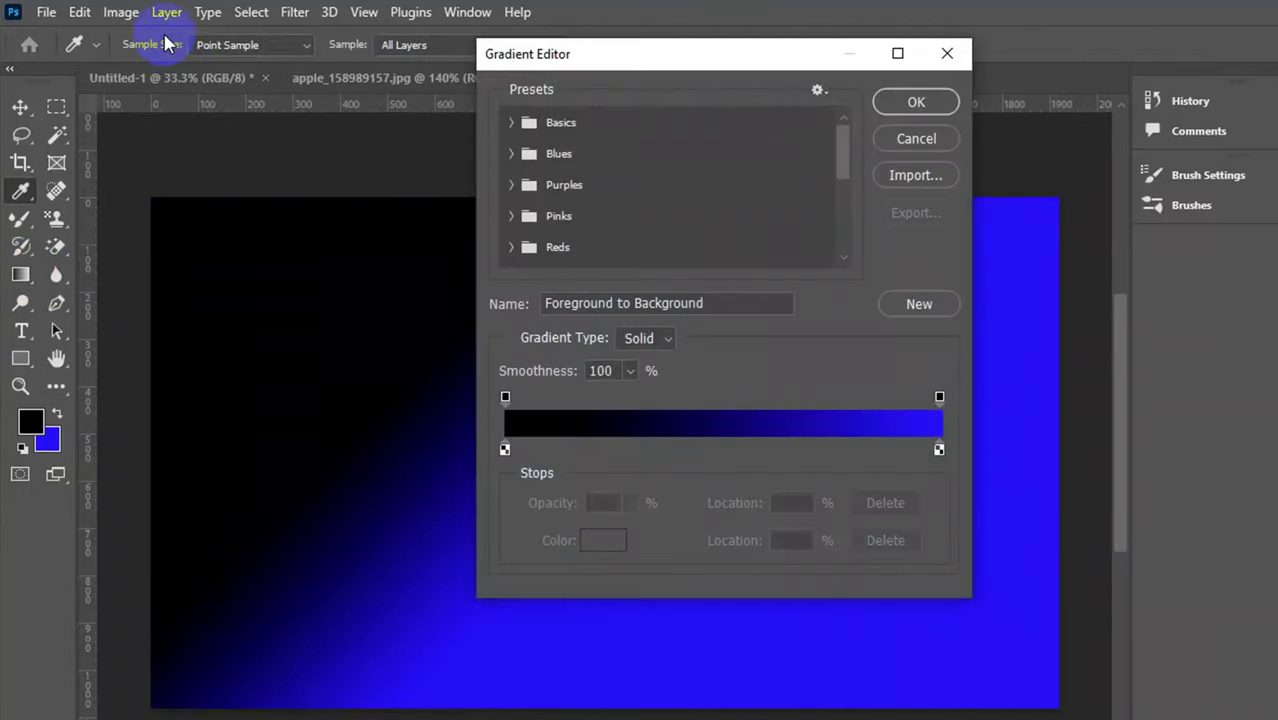
{"action": "left_click", "coordinate": [947, 53]}
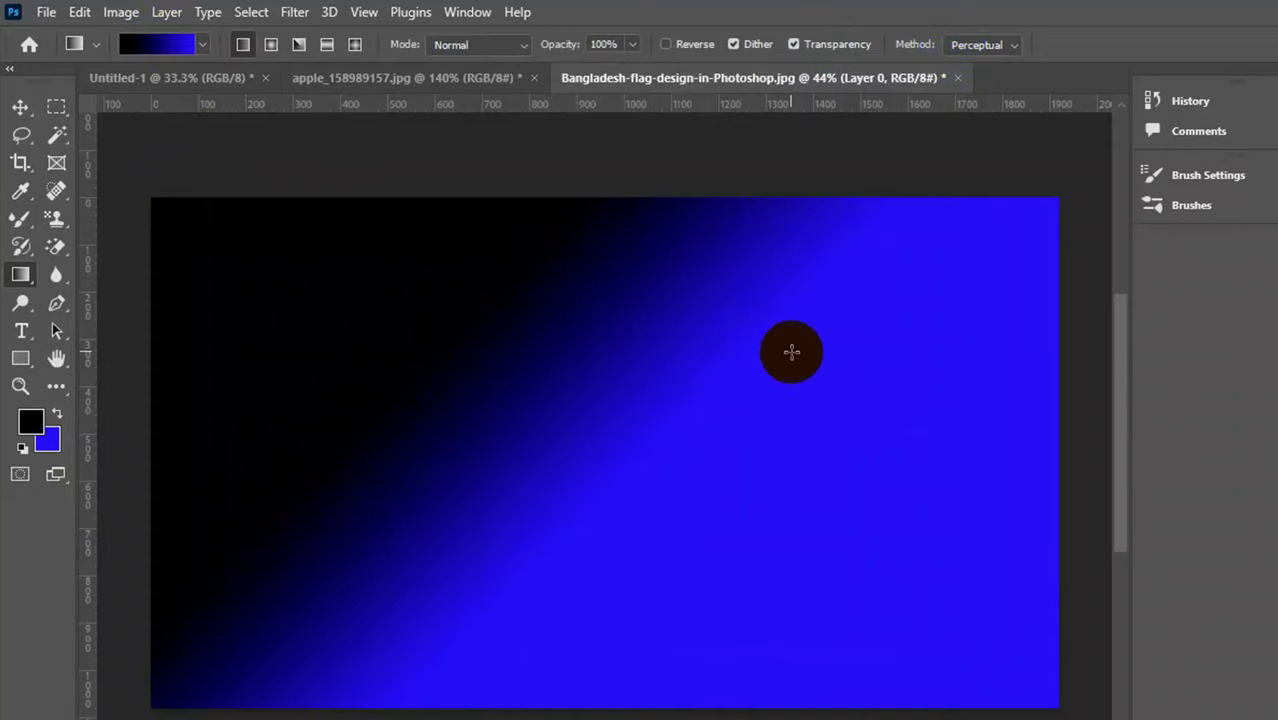
Switch to the Paint Bucket and undo all the gradients and Magic Eraser edits on the photo.
{"action": "key", "text": "shift+g"}
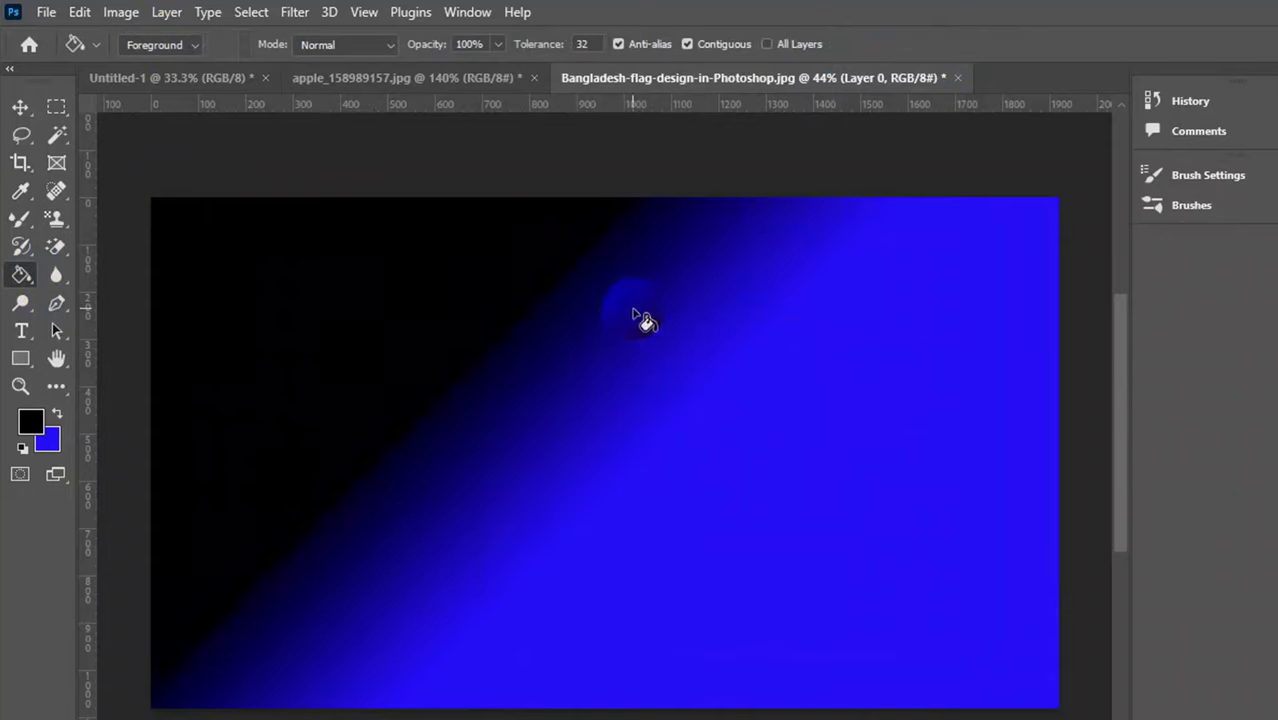
{"action": "key", "text": "ctrl+z"}
{"action": "key", "text": "ctrl+z"}
{"action": "key", "text": "ctrl+z"}
{"action": "key", "text": "ctrl+z"}
{"action": "key", "text": "ctrl+z"}
{"action": "key", "text": "ctrl+z"}
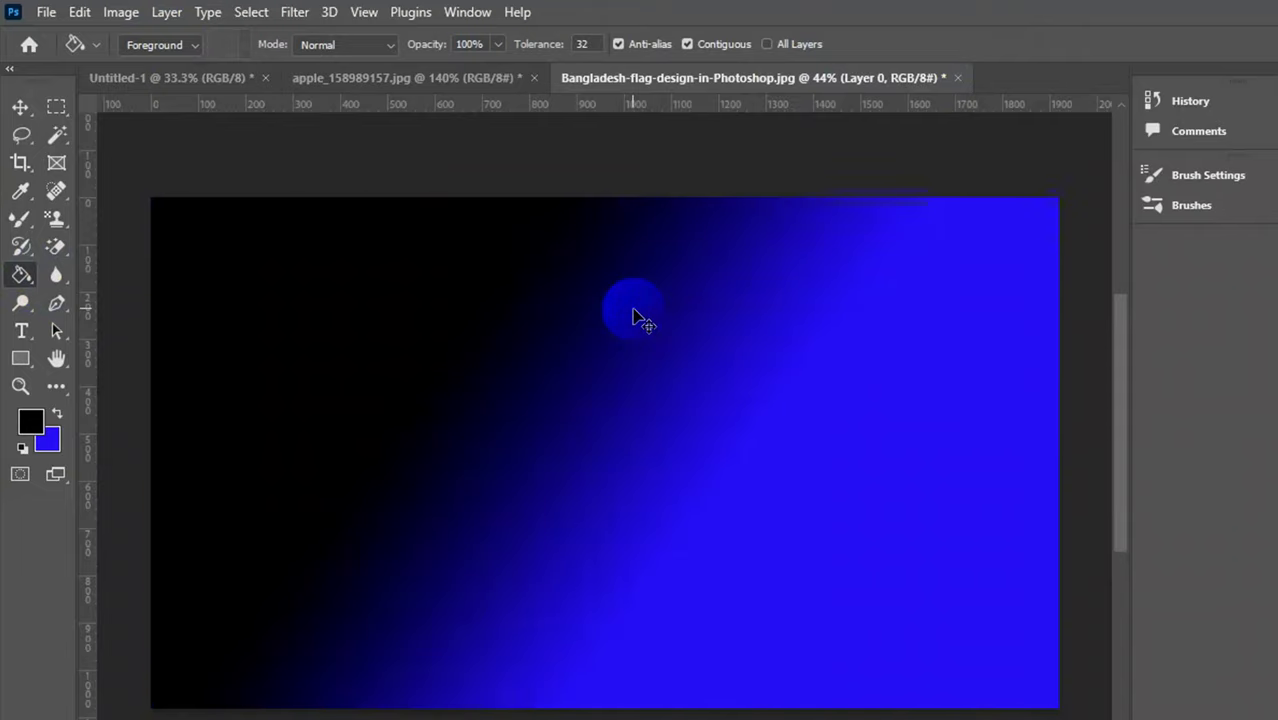
{"action": "key", "text": "ctrl+z"}
{"action": "key", "text": "ctrl+z"}
{"action": "key", "text": "ctrl+z"}
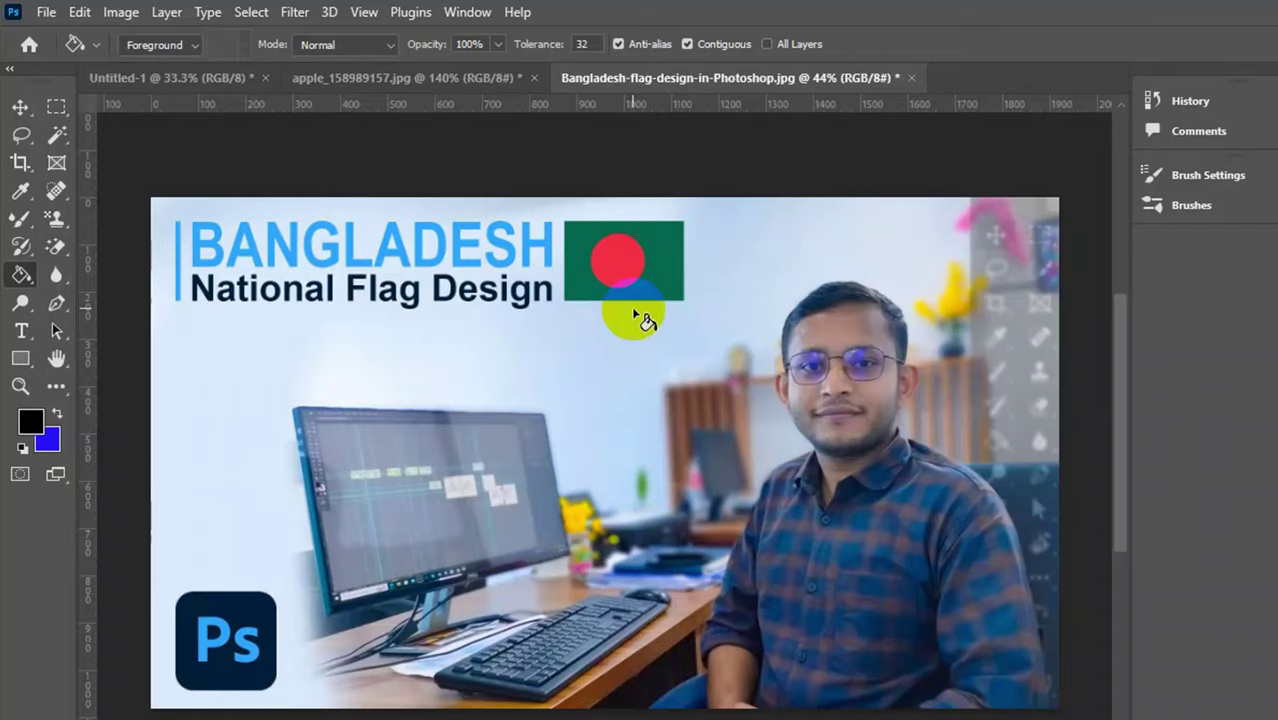
Fill the entire photo with the blue background colour.
{"action": "left_click", "coordinate": [633, 316]}
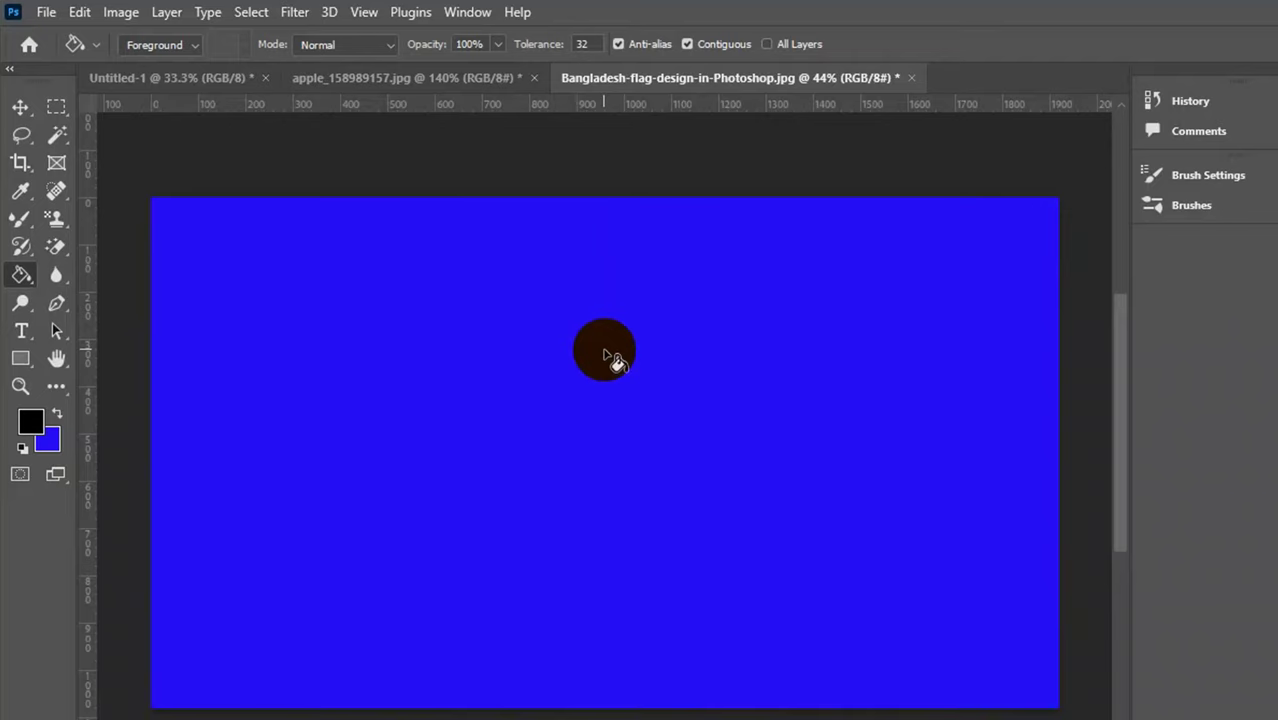
Set the foreground colour to purple (H 281, S 95, B 95) and fill the whole canvas with the Paint Bucket.
{"action": "left_click", "coordinate": [30, 421]}
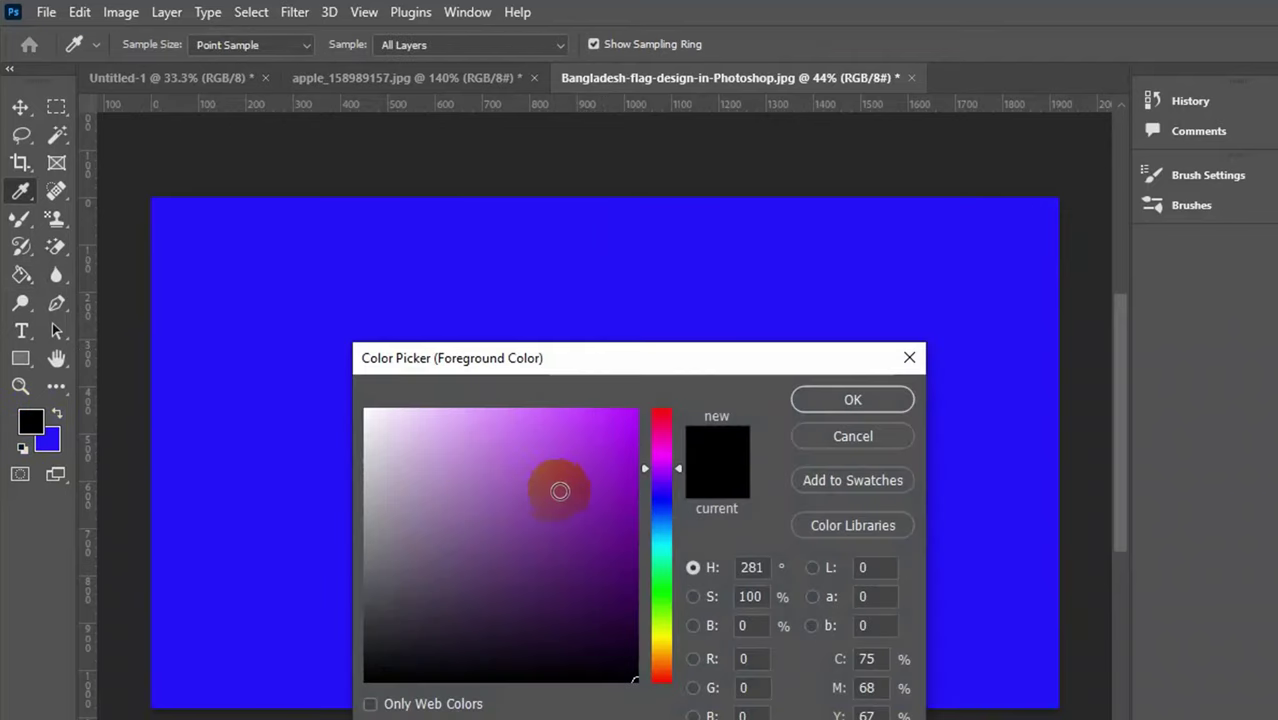
{"action": "mouse_move", "coordinate": [560, 491]}
{"action": "left_mouse_down"}
{"action": "mouse_move", "coordinate": [610, 483]}
{"action": "mouse_move", "coordinate": [624, 421]}
{"action": "left_mouse_up"}
{"action": "left_click", "coordinate": [852, 399]}
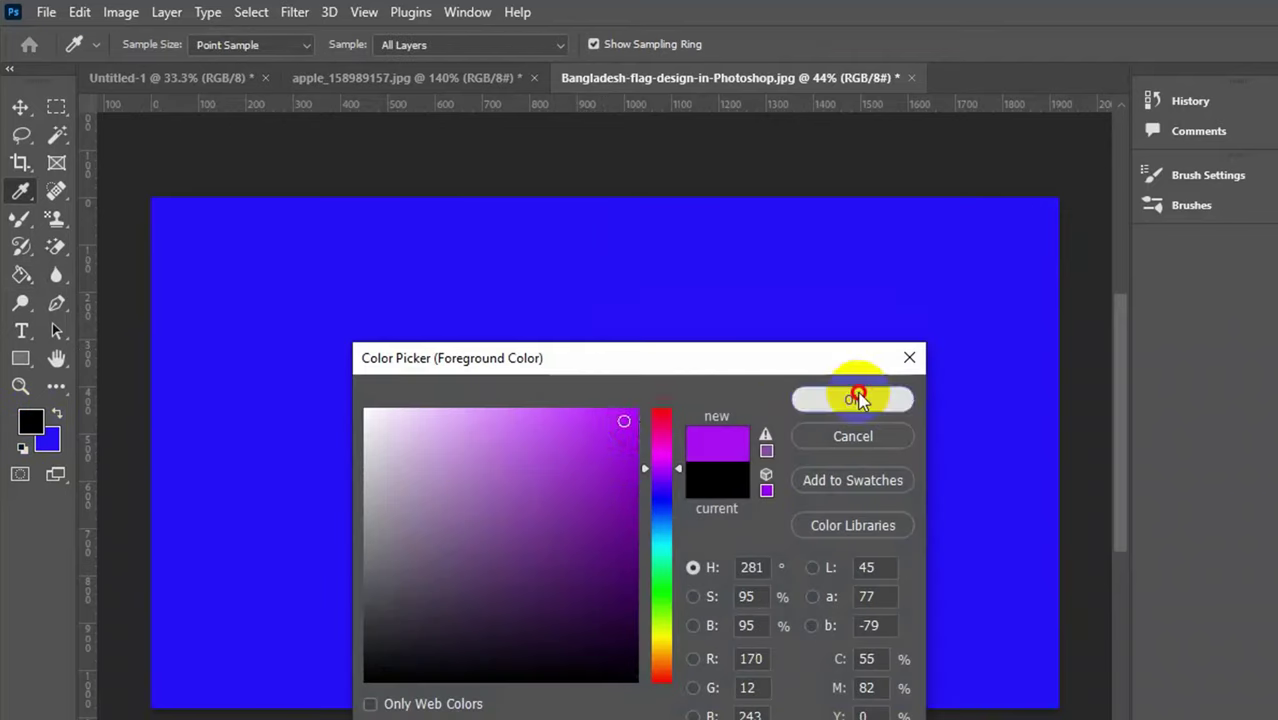
{"action": "right_click", "coordinate": [24, 283]}
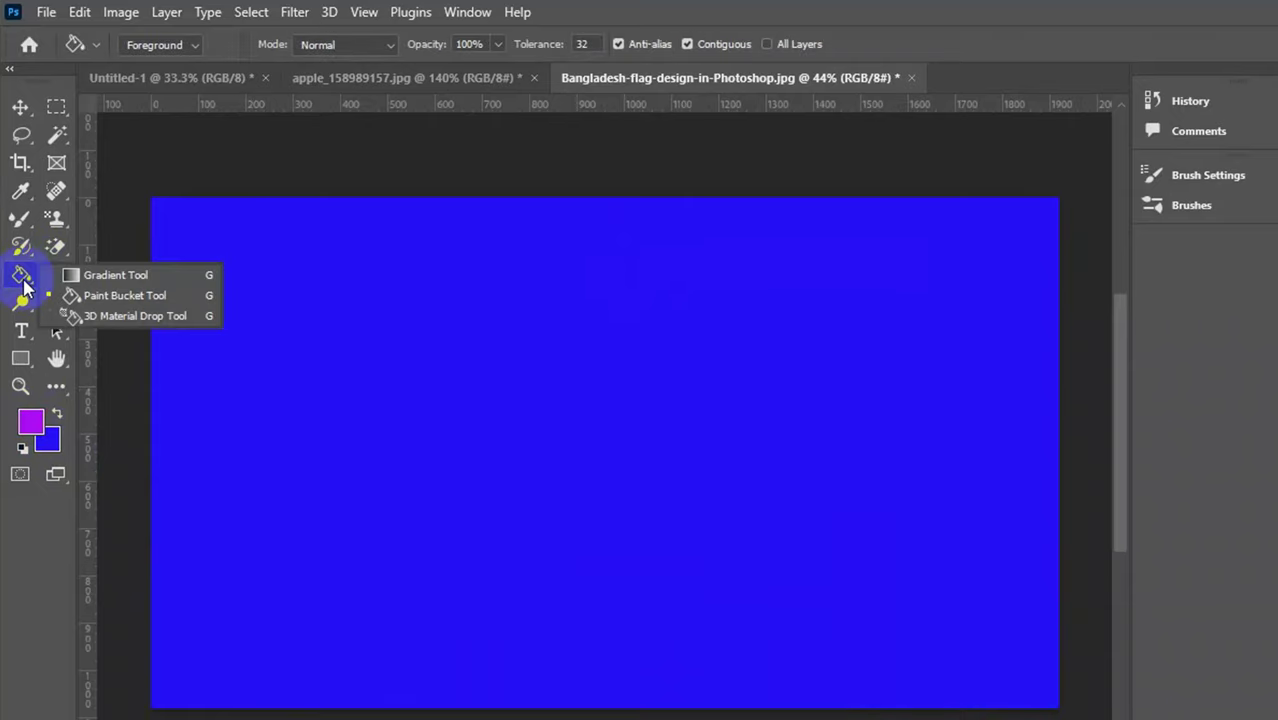
{"action": "left_click", "coordinate": [115, 293]}
{"action": "left_click", "coordinate": [514, 350]}
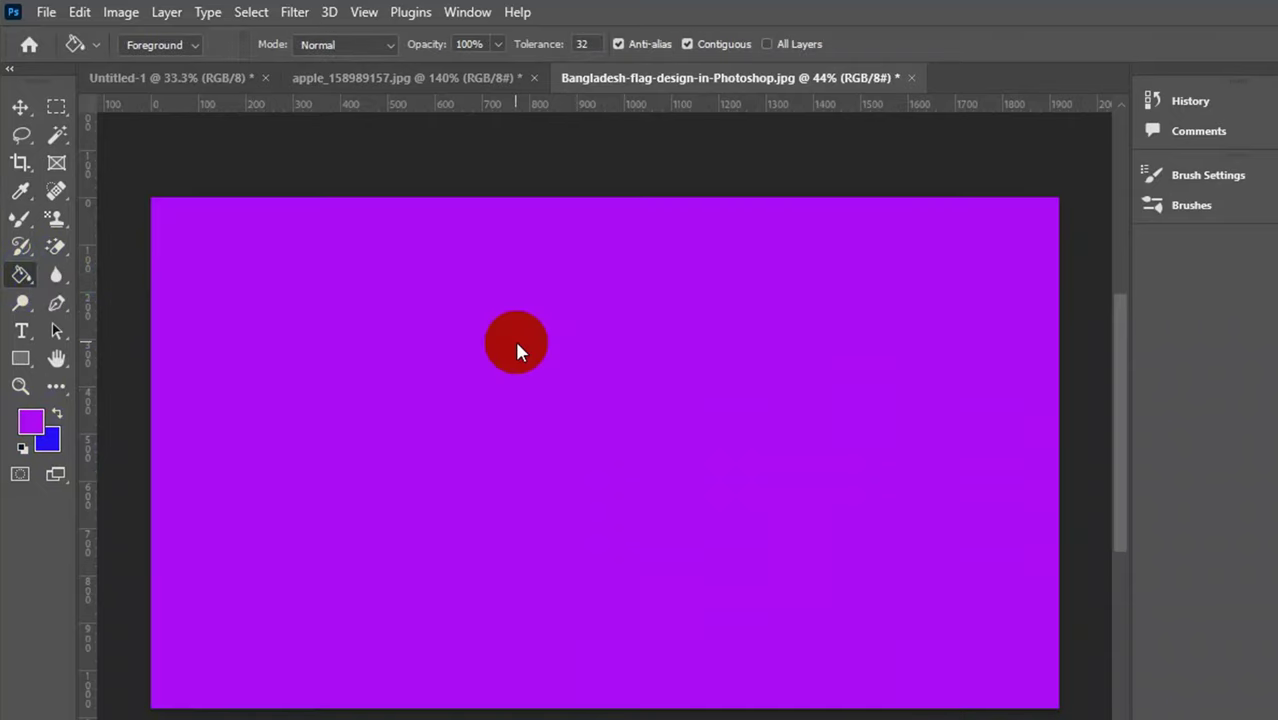
Set the foreground colour to bright green (H 128, S 95, B 95) and fill the whole canvas with the Paint Bucket.
{"action": "left_click", "coordinate": [29, 419]}
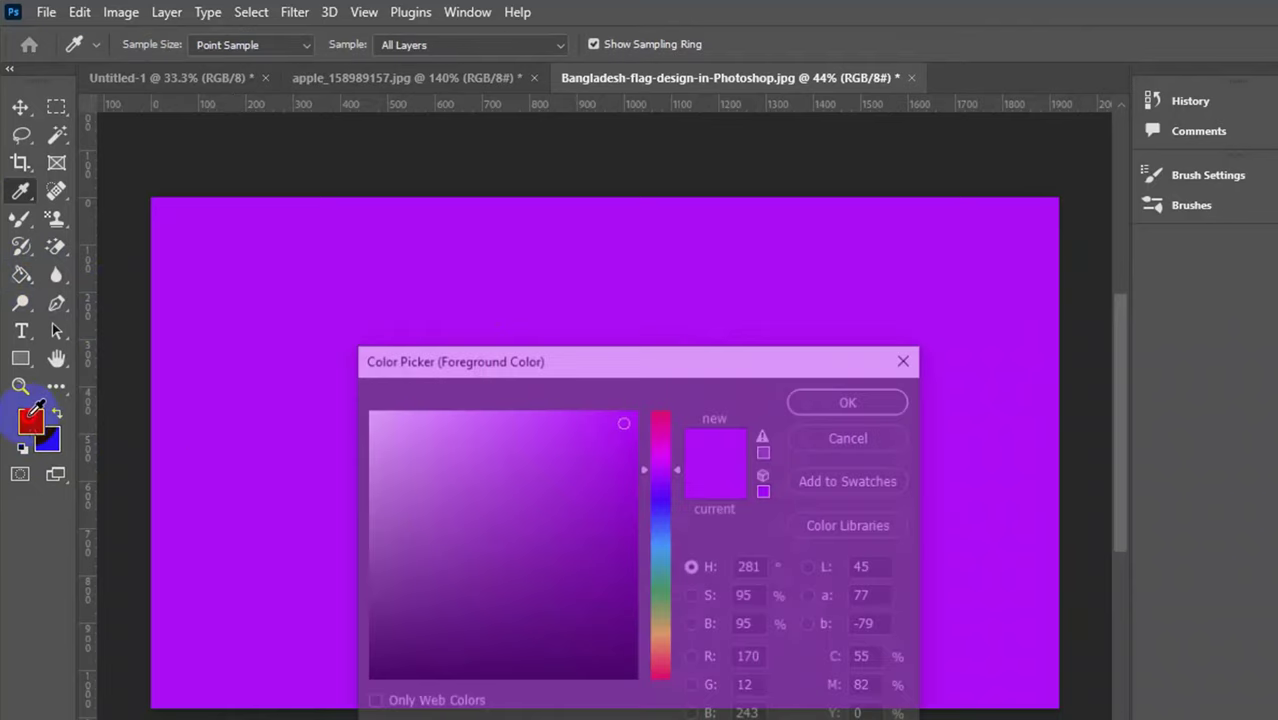
{"action": "left_click_drag", "start_coordinate": [672, 568], "coordinate": [679, 582]}
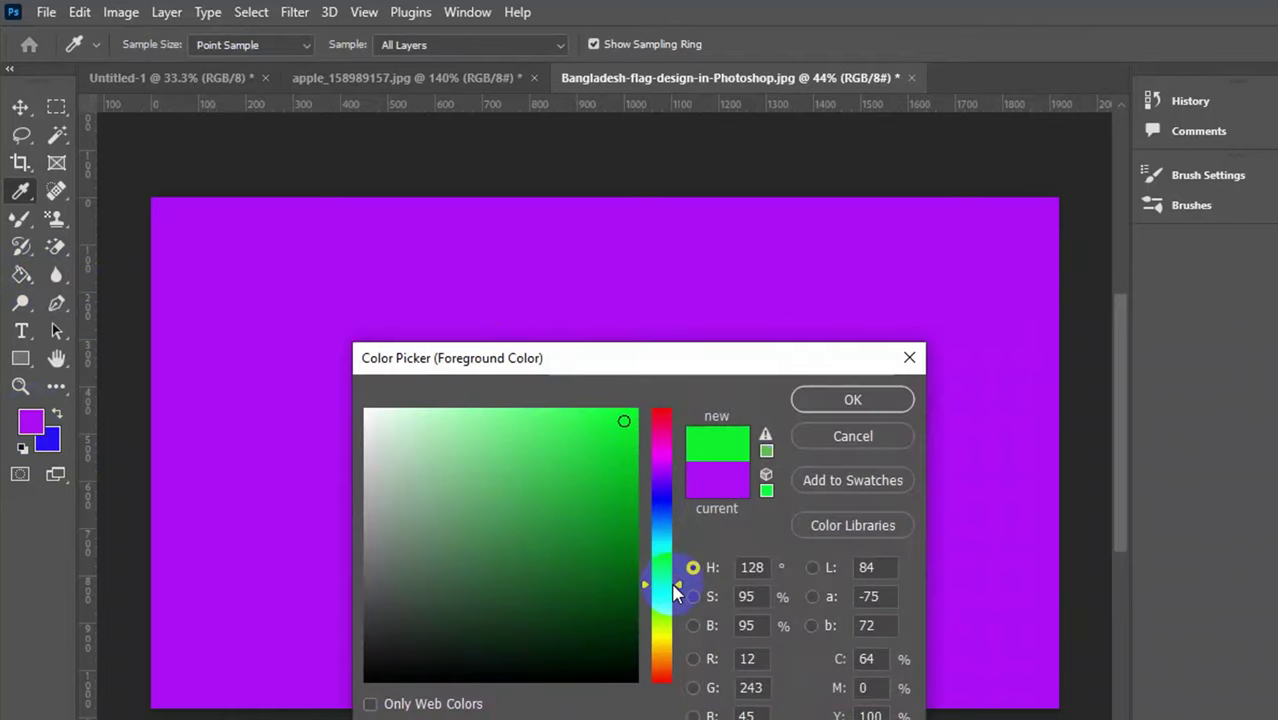
{"action": "left_click", "coordinate": [853, 399]}
{"action": "left_click", "coordinate": [652, 352]}
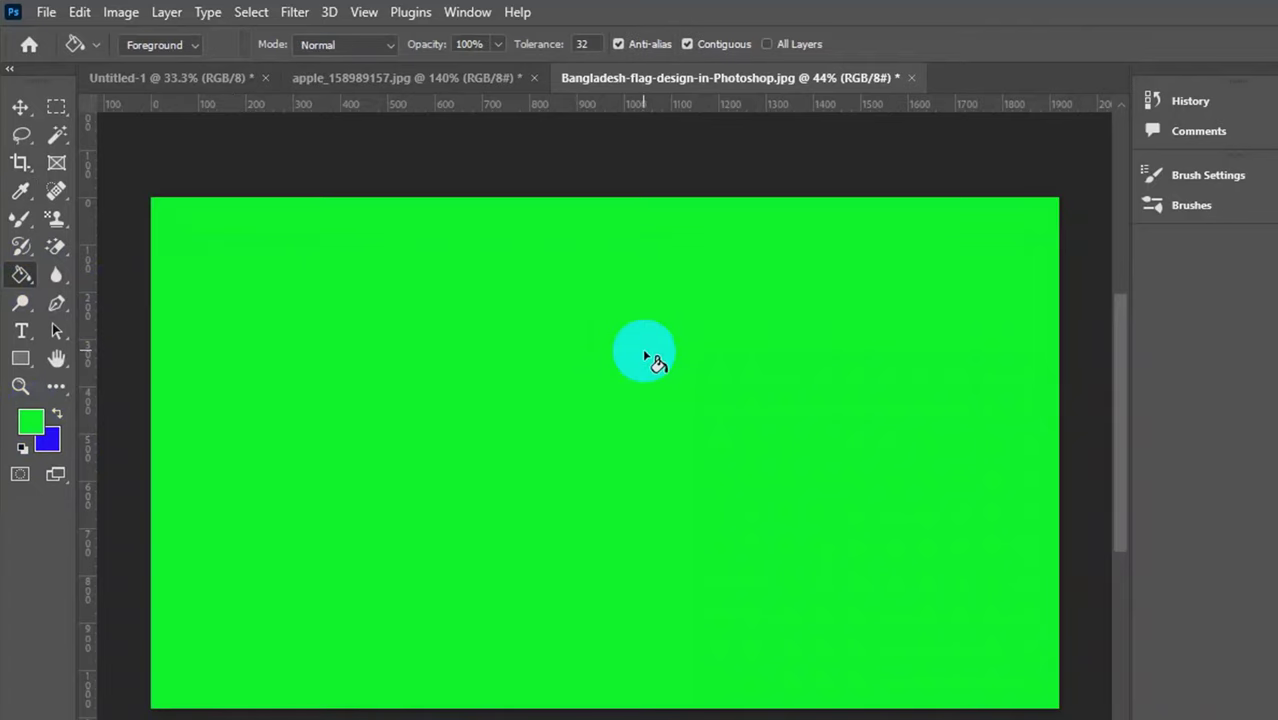